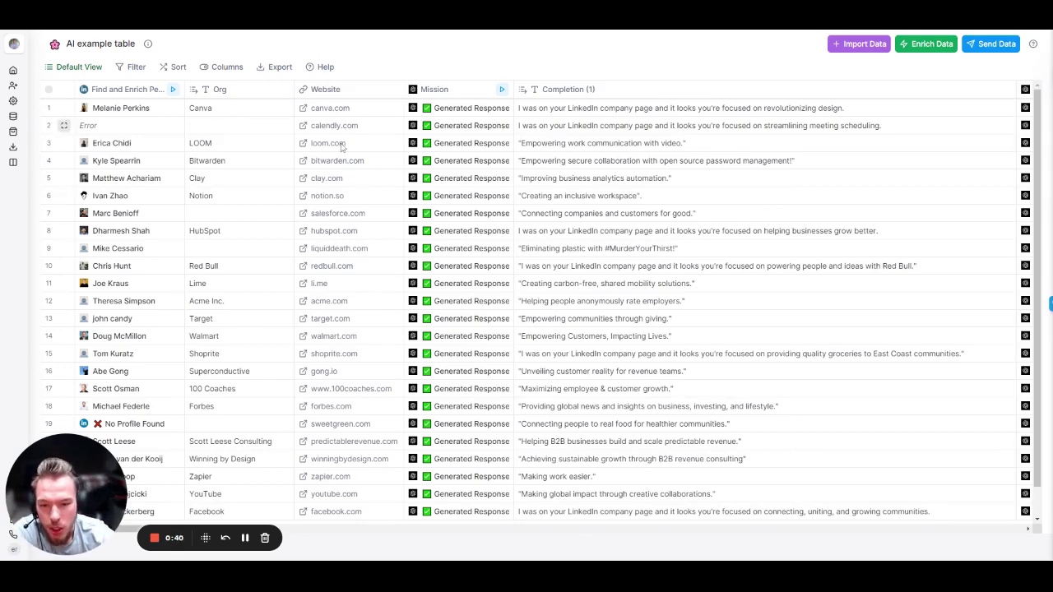
Scroll the AI example table sideways to review the Mission and Ideal Customer profile columns
scroll(350, 371, "down", 1)
scroll(355, 428, "up", 1)
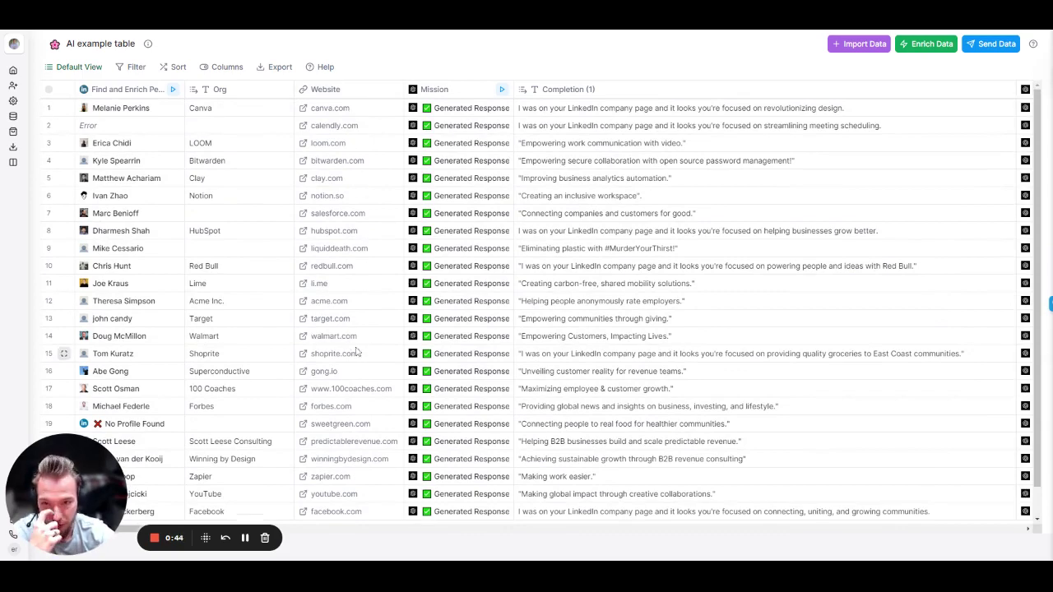
scroll(352, 142, "left", 3)
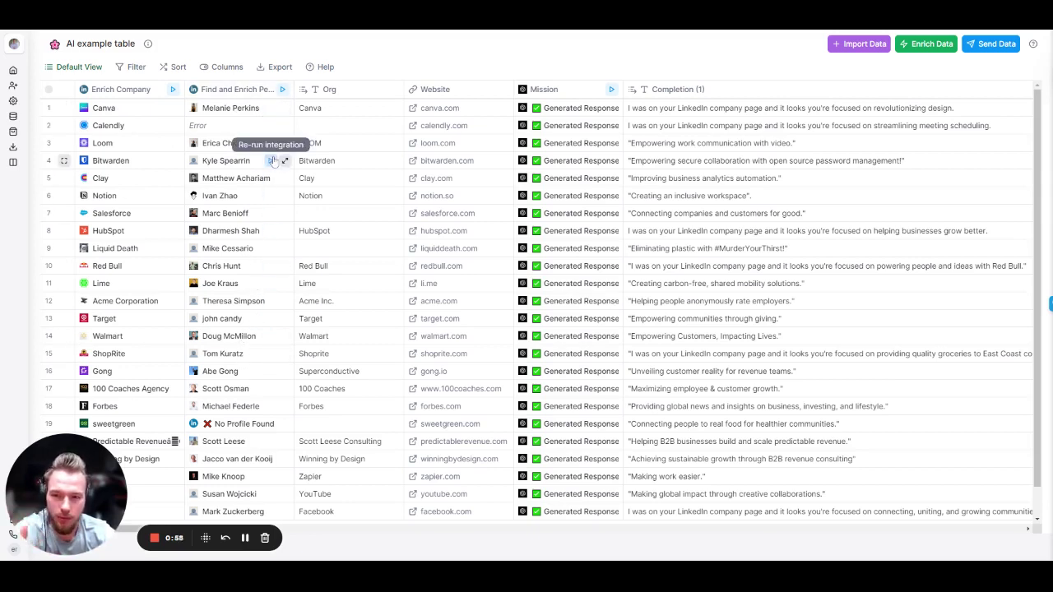
scroll(253, 249, "right", 3)
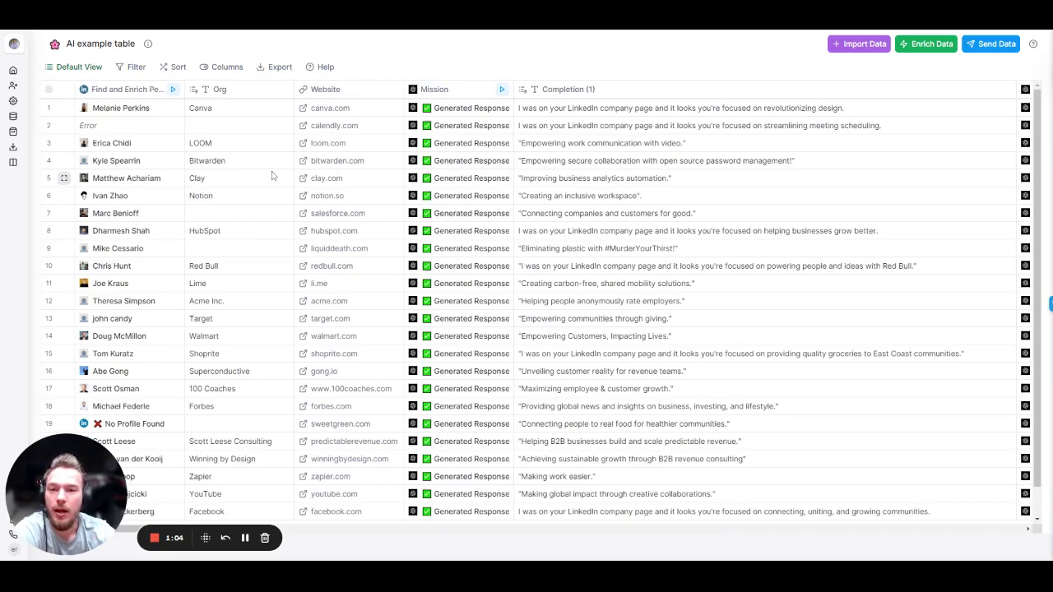
scroll(255, 165, "left", 3)
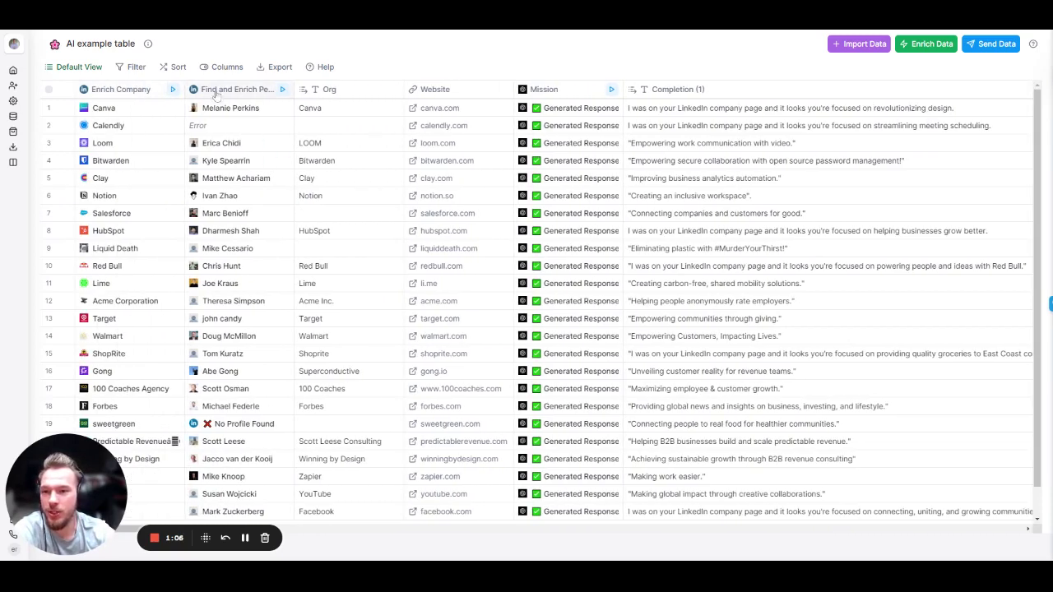
scroll(247, 107, "right", 6)
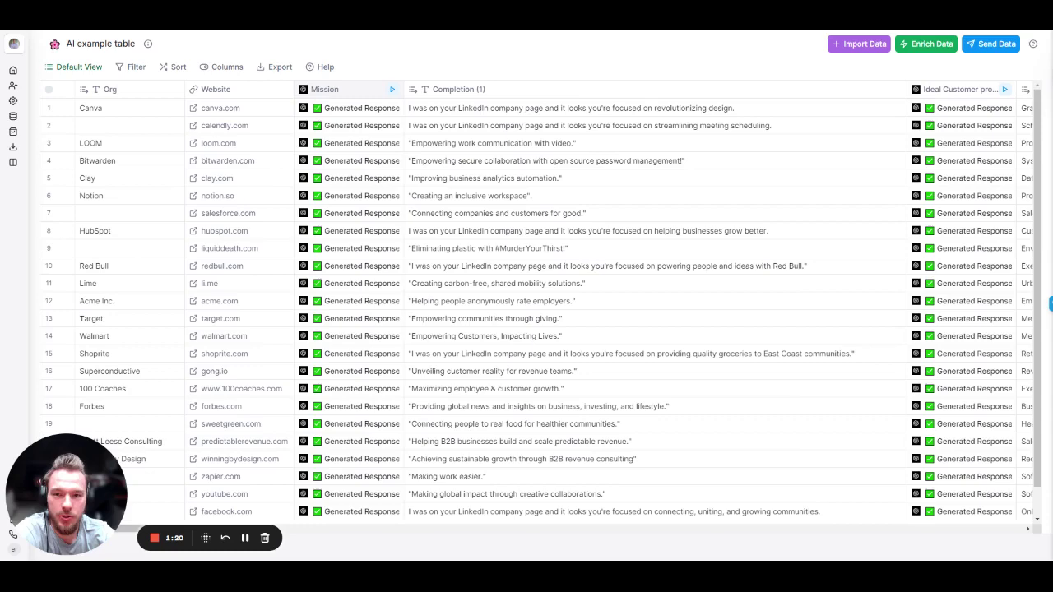
Review the Mission column's prompt and previews, then close its settings without changes
left_click(331, 94)
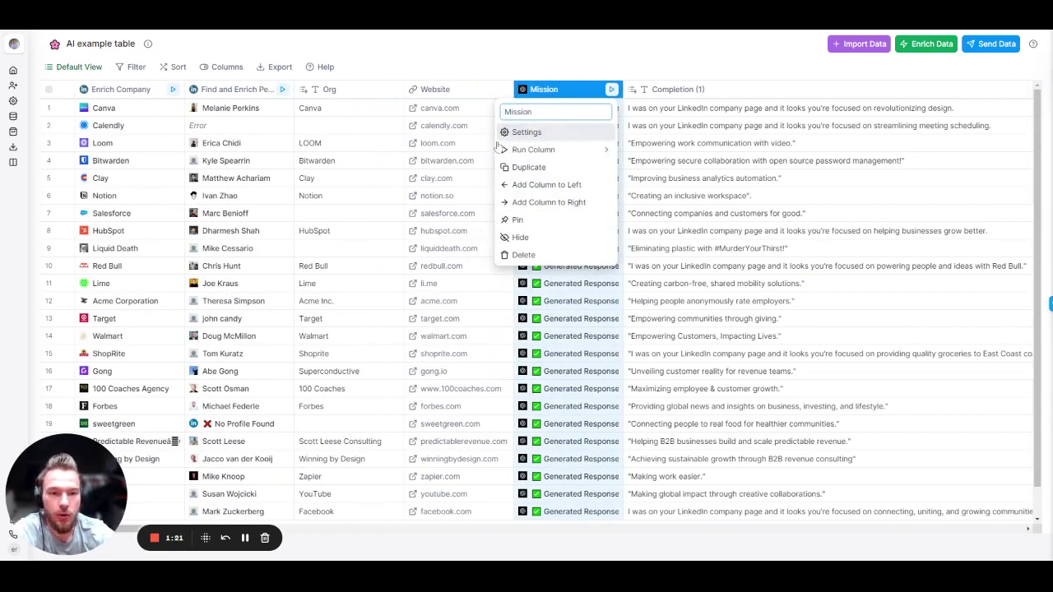
key("Return")
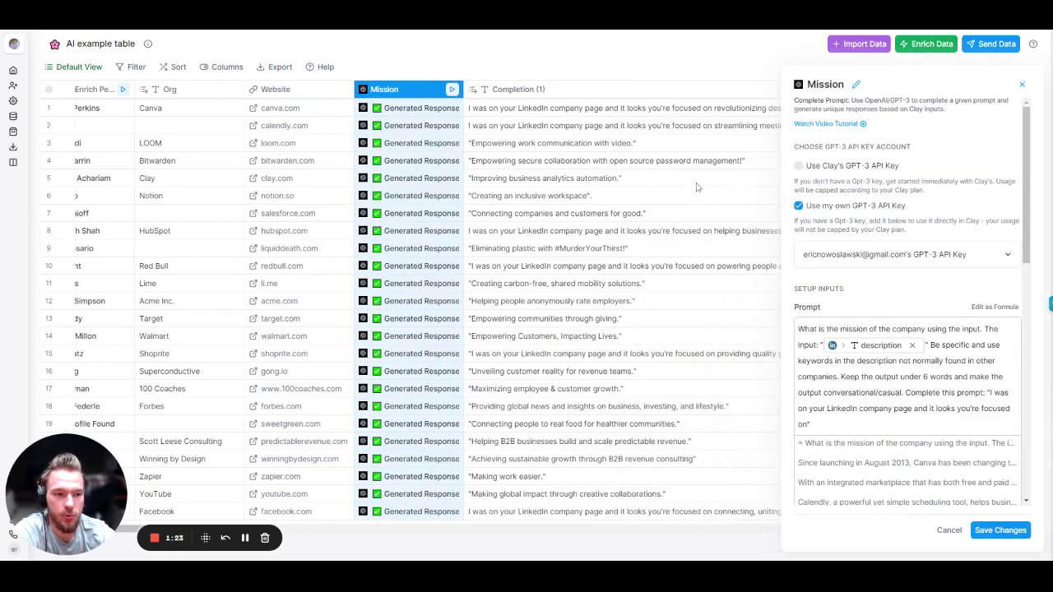
scroll(863, 318, "down", 3)
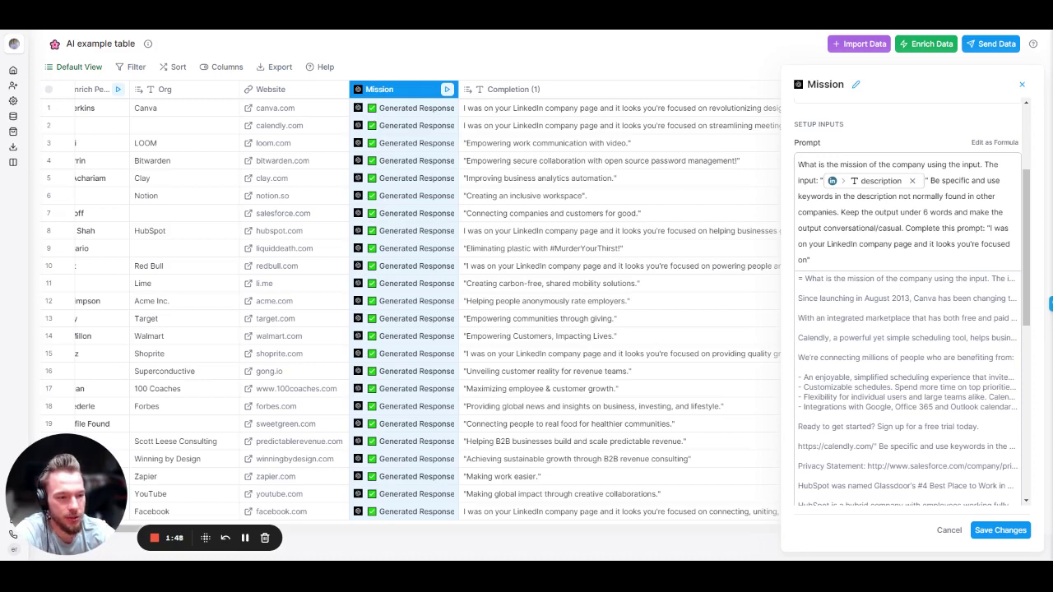
left_click(1022, 84)
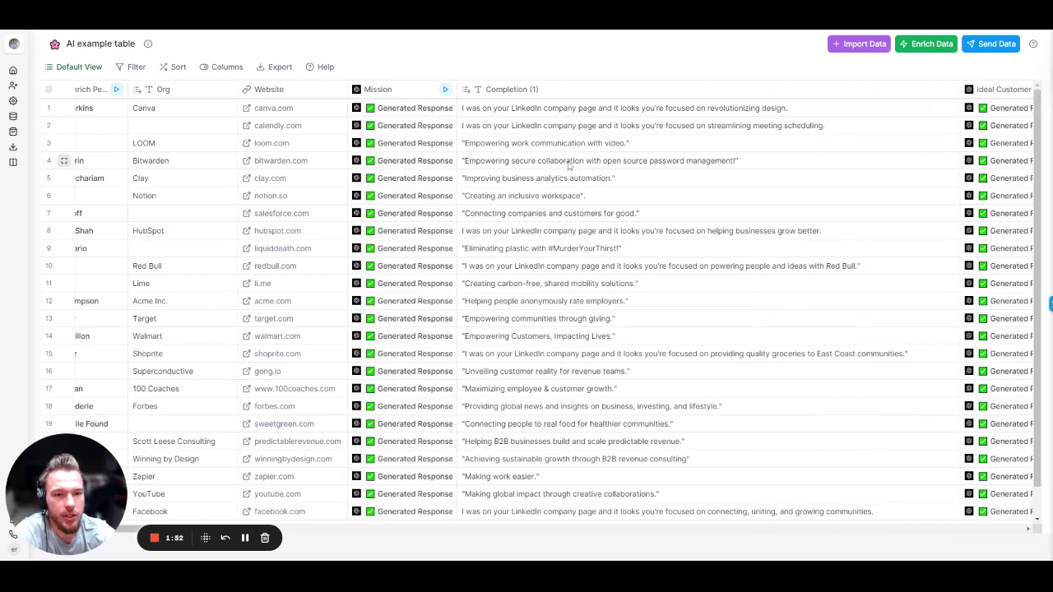
Move the Website column between Completion (1) and Ideal Customer profile
scroll(474, 380, "right", 3)
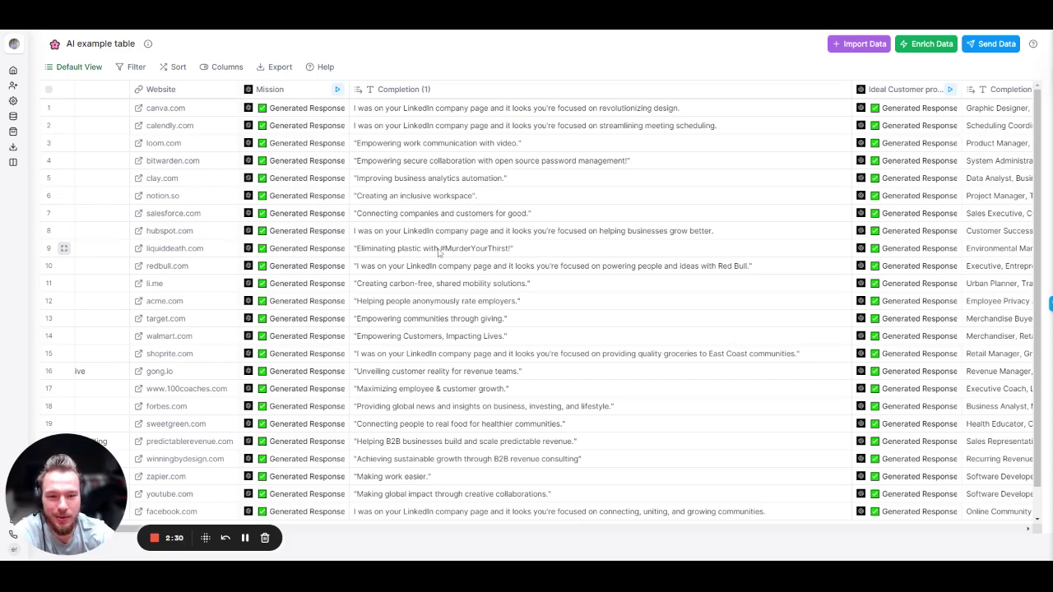
scroll(455, 255, "right", 1)
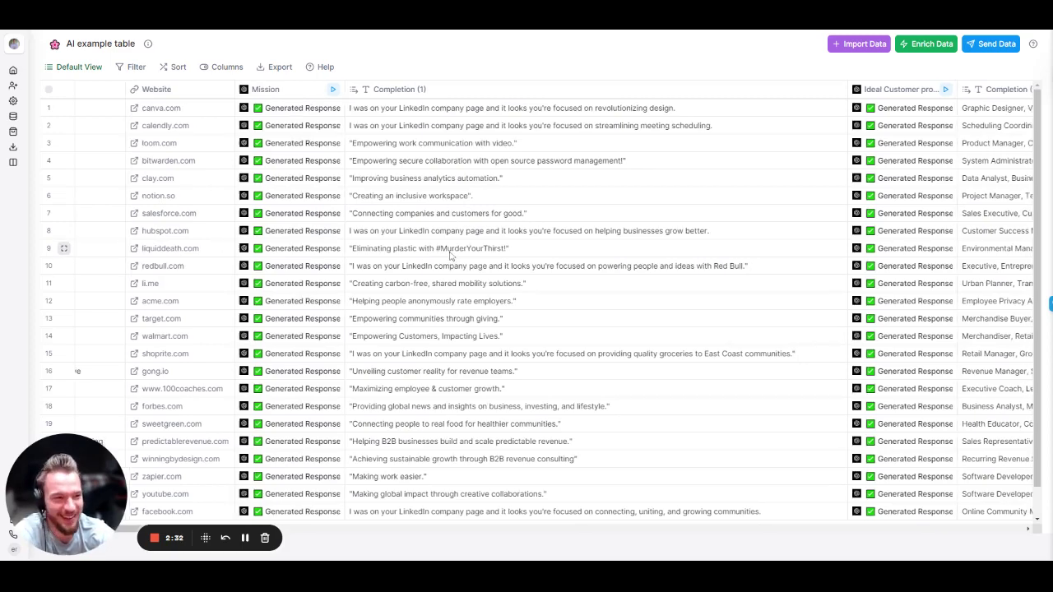
scroll(451, 256, "right", 5)
scroll(450, 256, "left", 4)
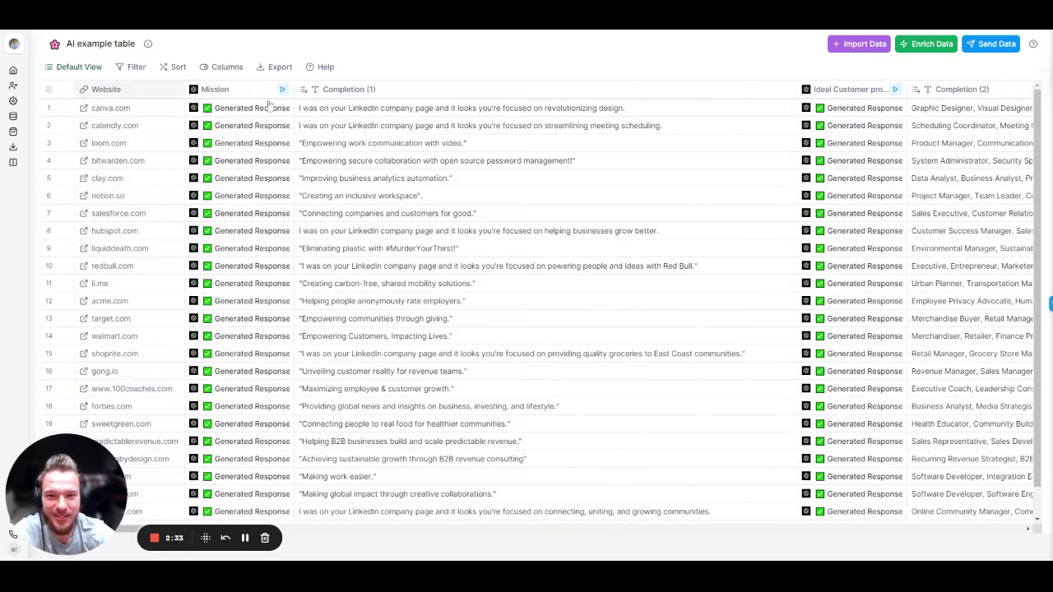
left_click_drag(268, 102, 472, 181)
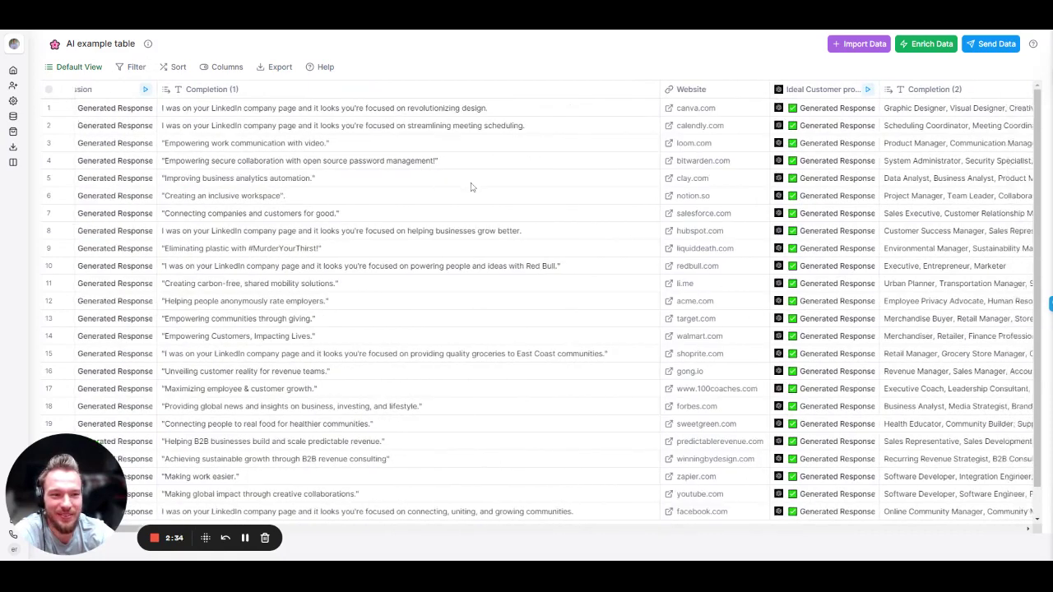
scroll(471, 186, "right", 5)
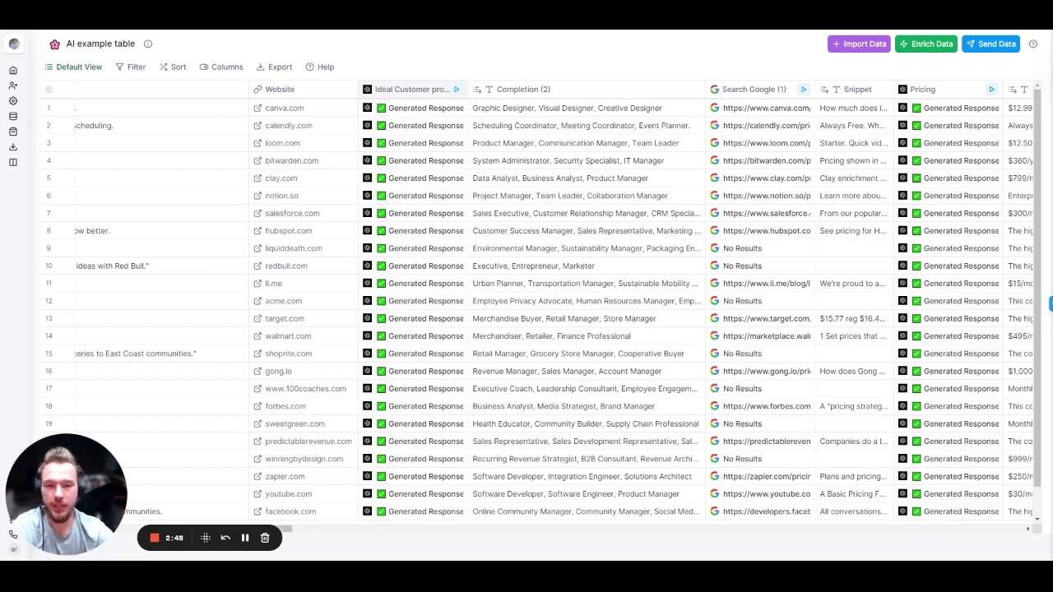
Review the Ideal Customer profile prompt settings and previews, then close them unchanged
left_click(415, 88)
scroll(492, 214, "left", 5)
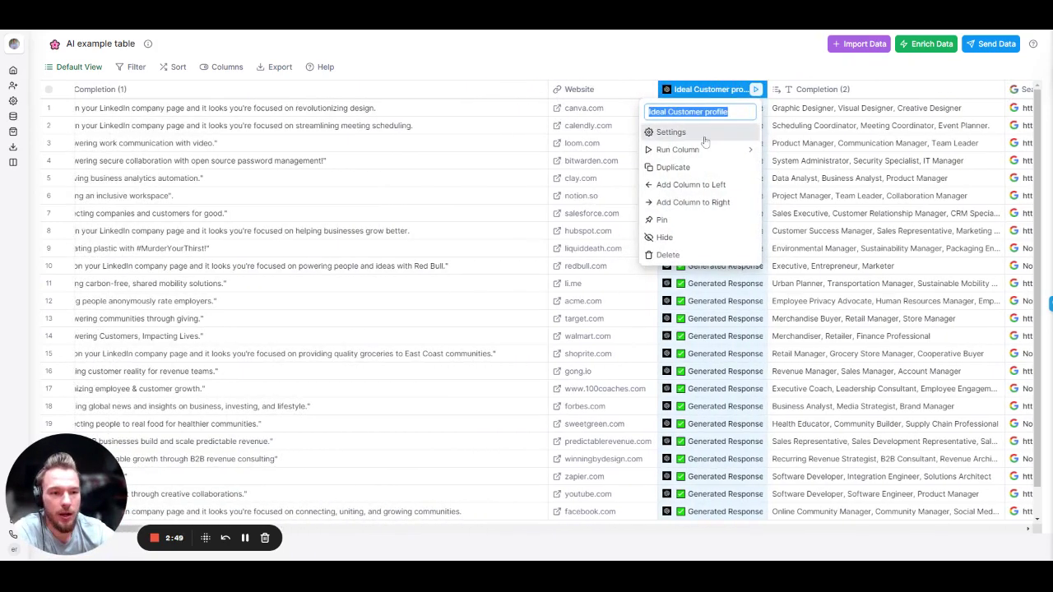
key("Return")
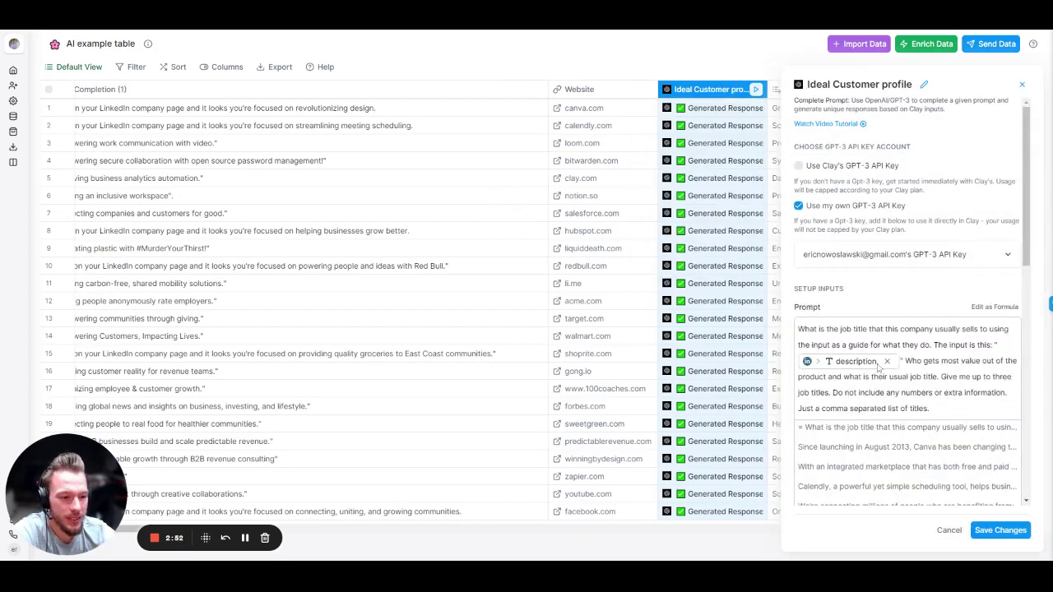
scroll(861, 370, "down", 5)
mouse_move(815, 145)
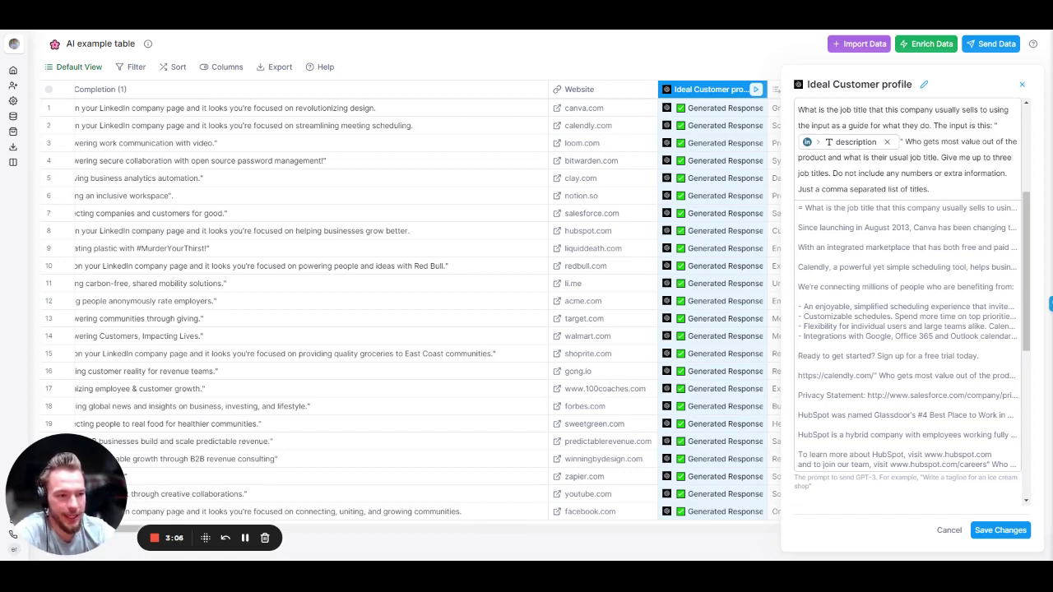
left_click(1022, 84)
Inspect the Completion (2) job titles for the li.me and redbull.com rows
scroll(657, 231, "right", 5)
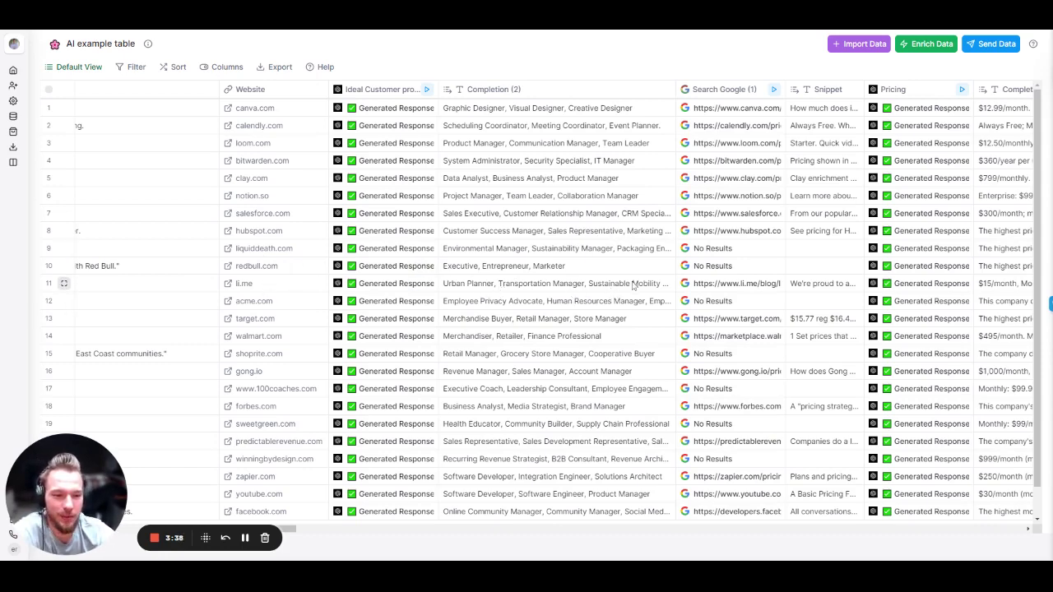
left_click(633, 286)
left_click(624, 270)
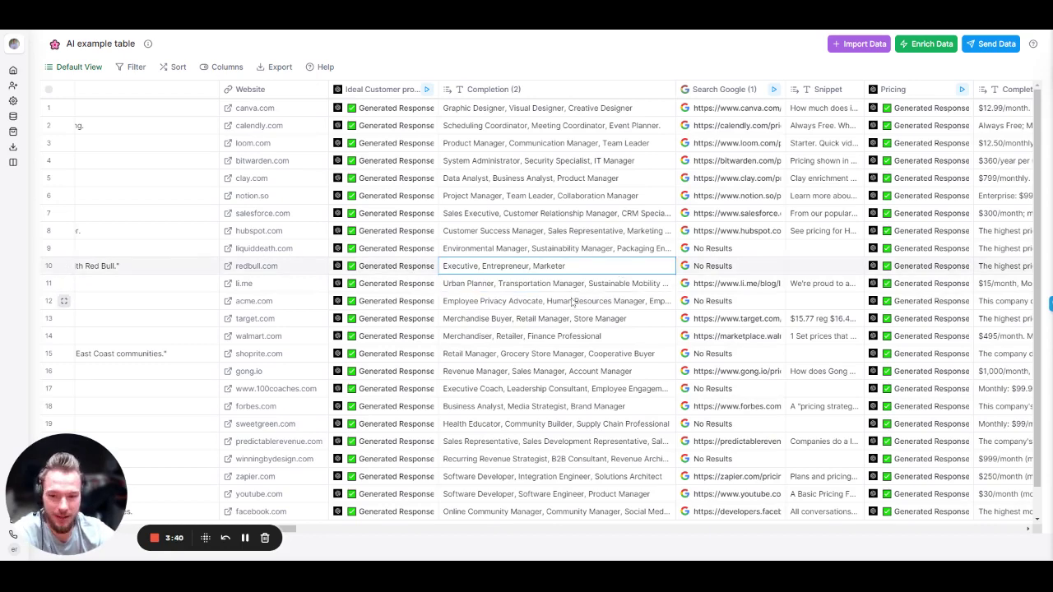
Move the Website column after Search Google (1), beside Snippet and the Pricing completions
left_click_drag(261, 95, 648, 131)
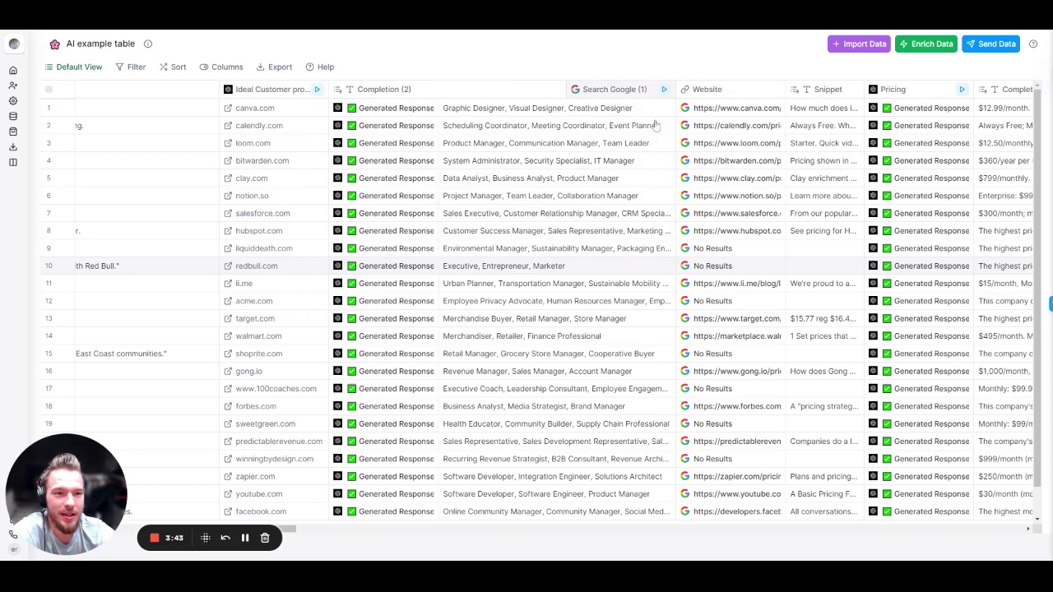
scroll(650, 130, "right", 5)
scroll(634, 135, "right", 3)
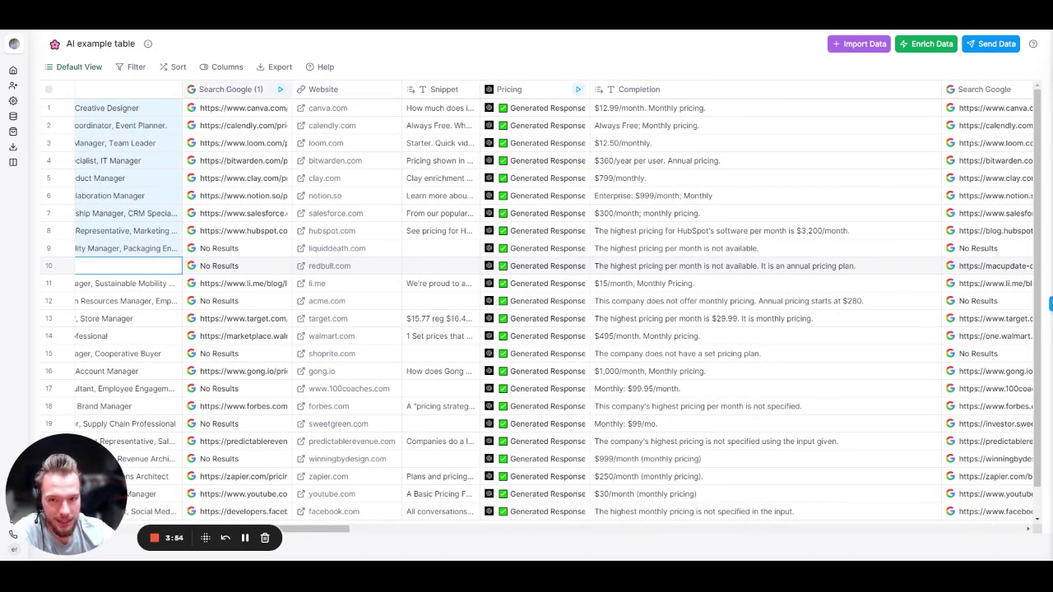
left_click(234, 91)
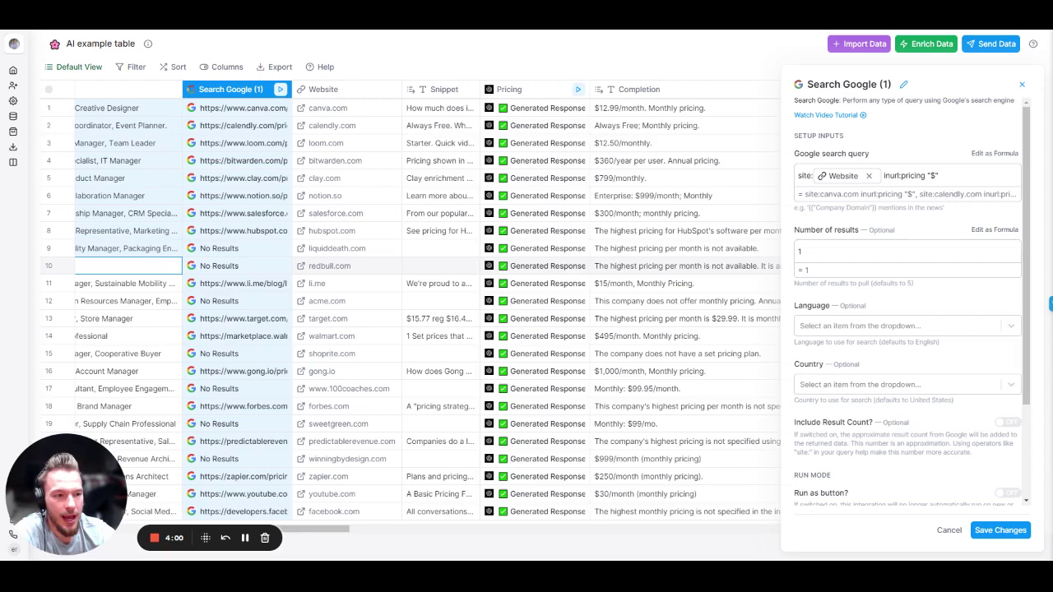
left_click_drag(902, 175, 939, 175)
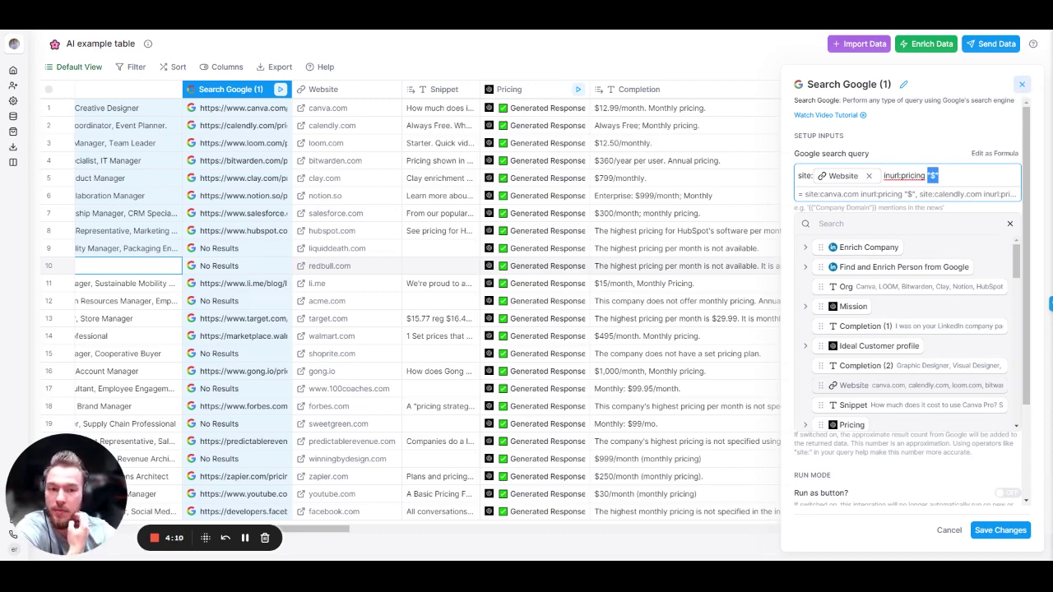
left_click(1022, 84)
left_click(1022, 84)
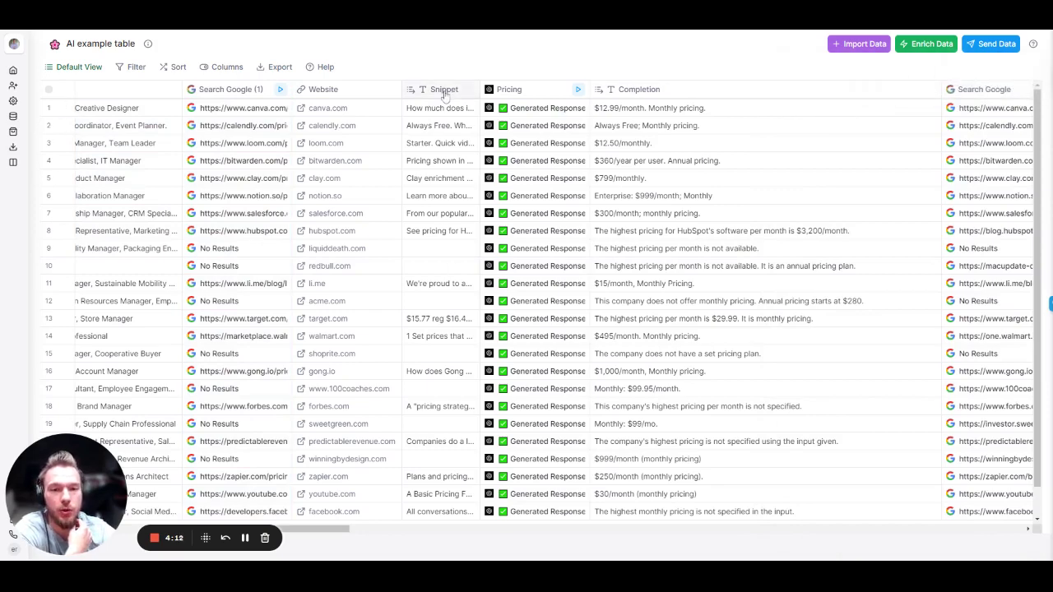
Read the row 3 snippet, then view the Pricing column's highest-monthly-price prompt
left_click(450, 145)
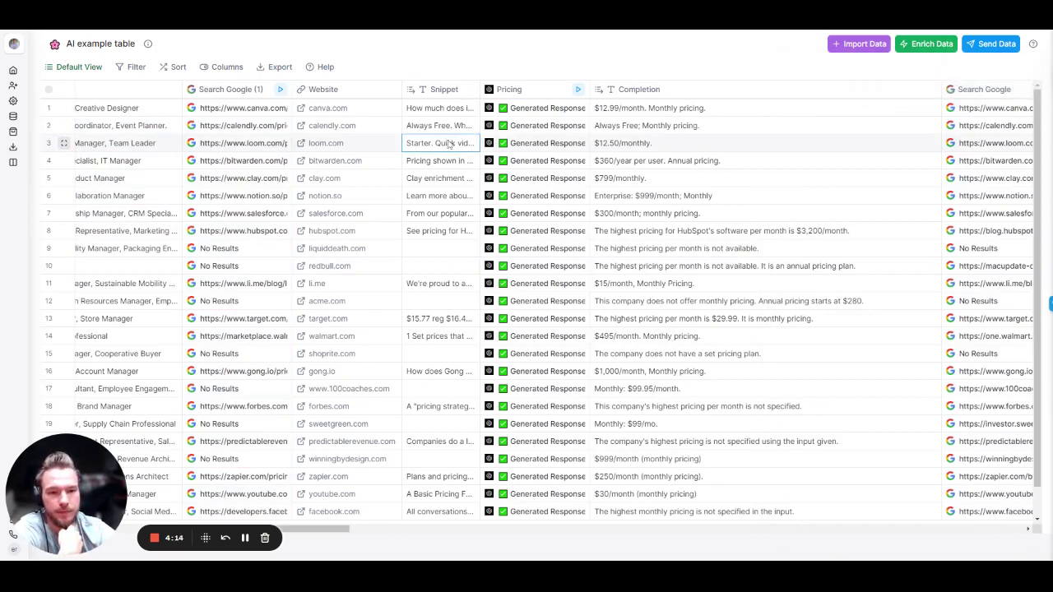
double_click(449, 145)
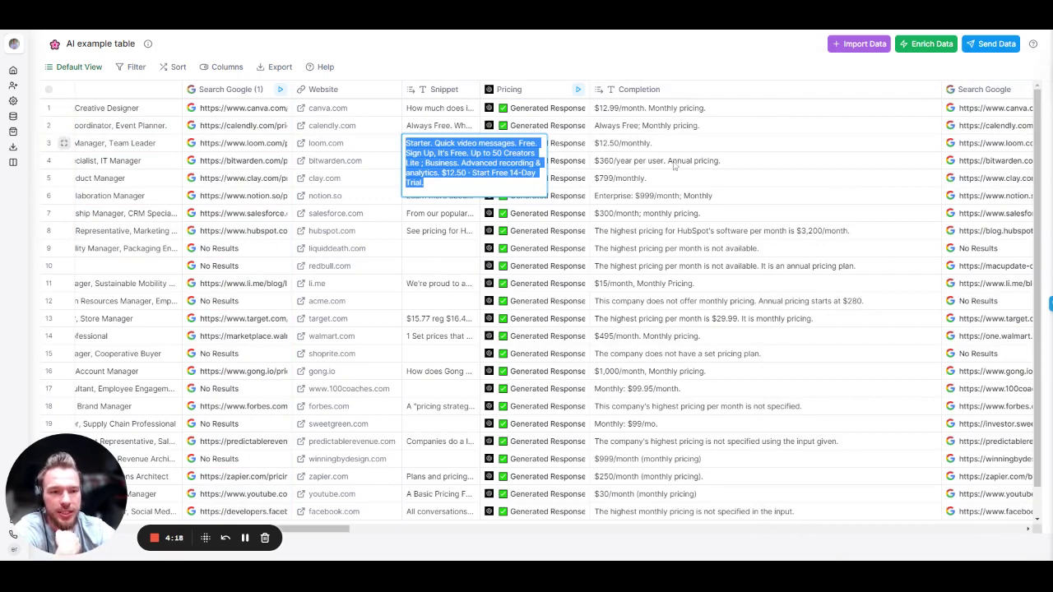
left_click(520, 91)
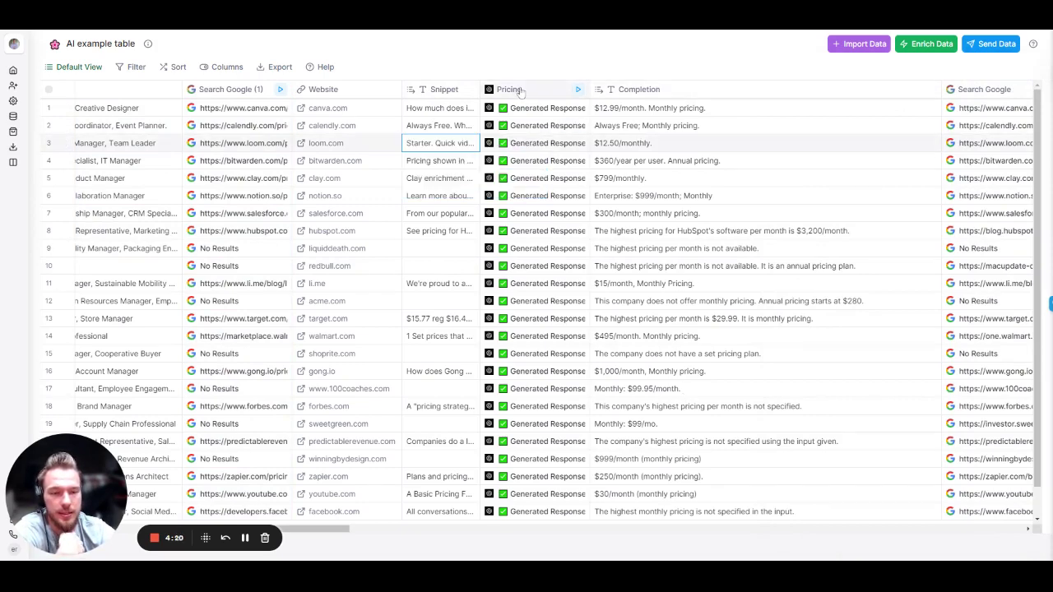
scroll(905, 313, "down", 4)
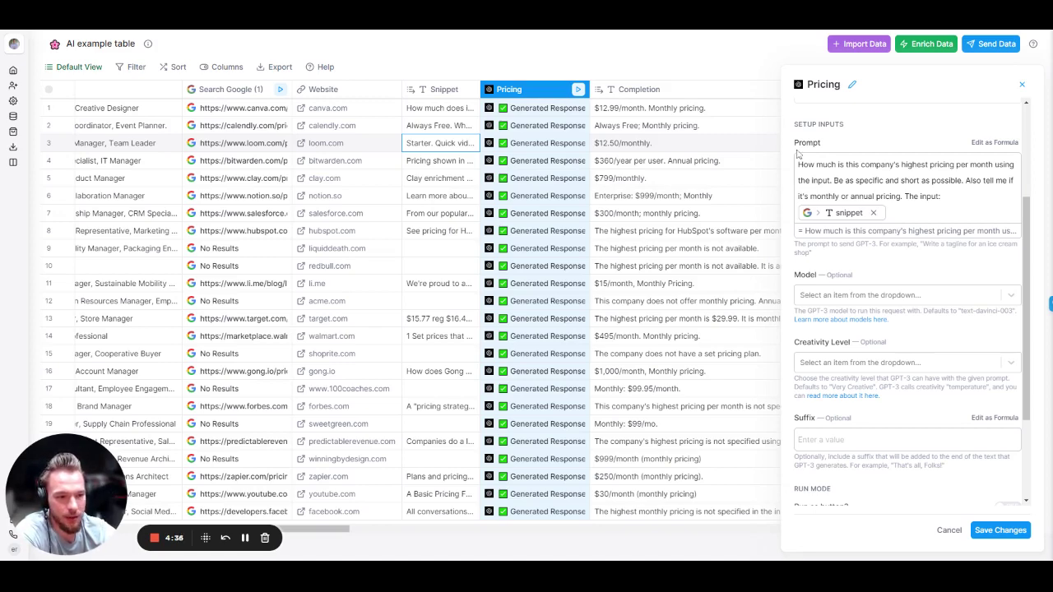
Close the Pricing settings to show monthly prices, like $799/monthly for clay.com
left_click(1022, 84)
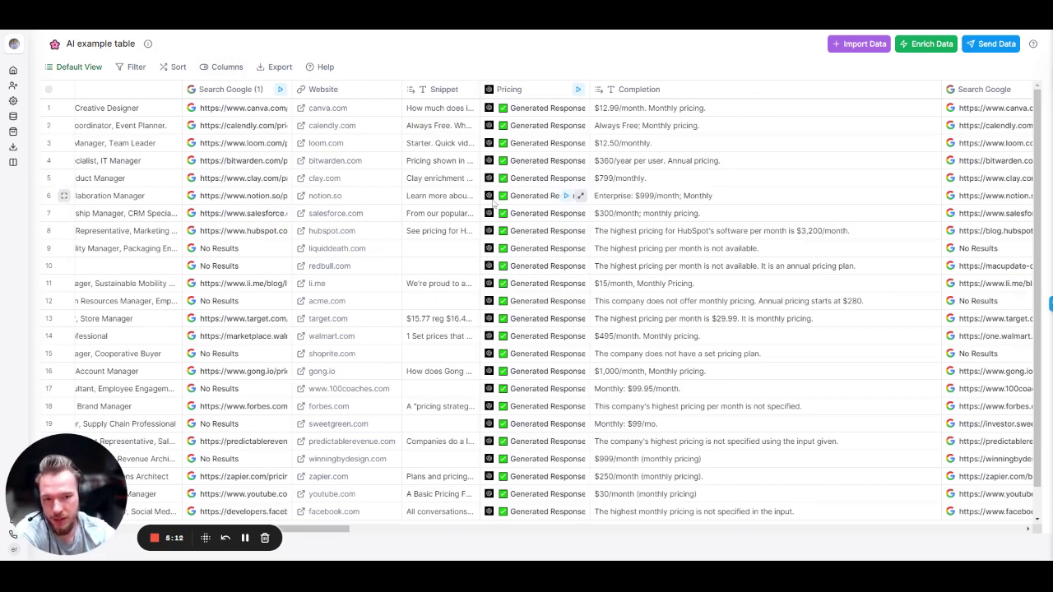
Scroll right to the Job Focus, Completion (3) and Find Most Recent News By Domain columns
scroll(397, 214, "right", 5)
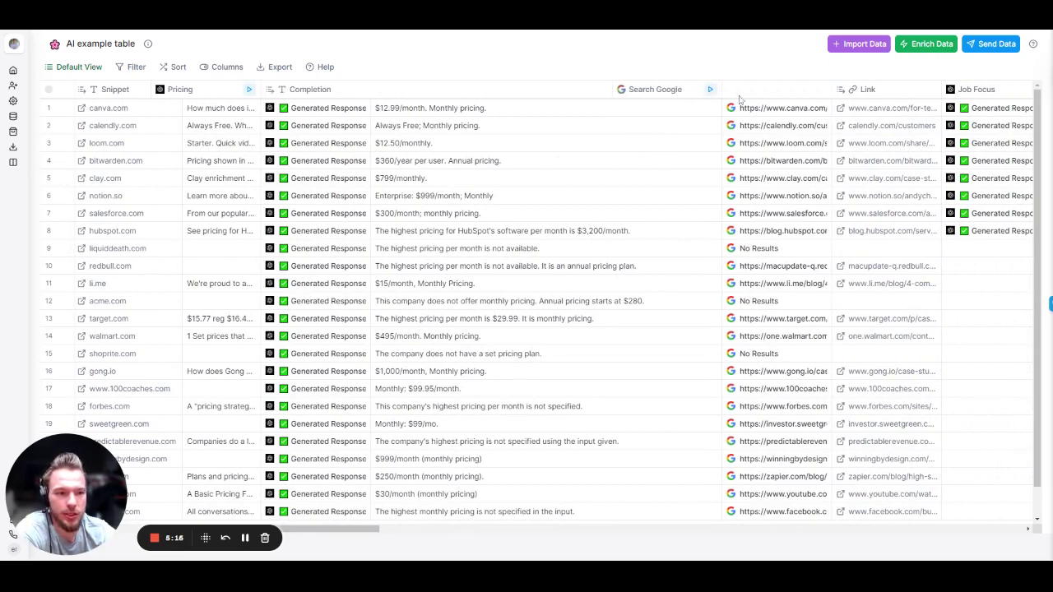
scroll(591, 167, "right", 5)
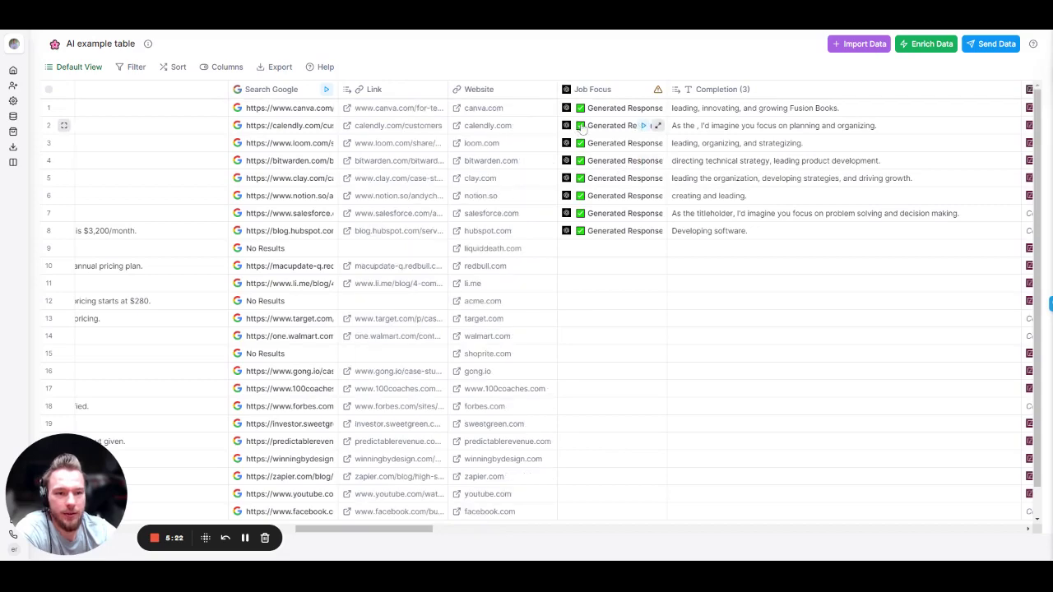
scroll(568, 164, "right", 3)
scroll(568, 165, "down", 1)
scroll(564, 228, "up", 1)
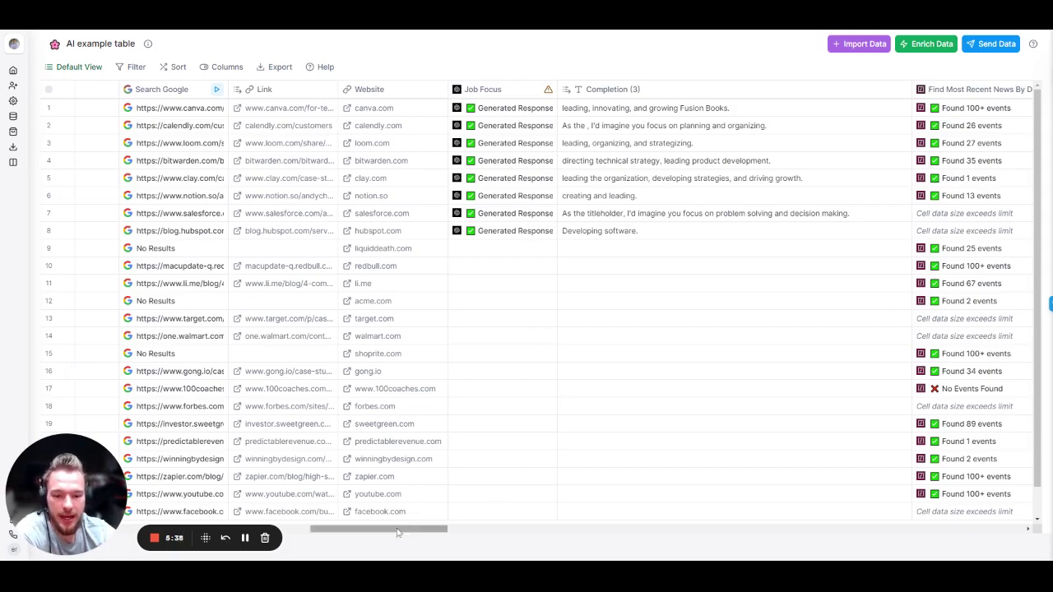
left_click_drag(400, 529, 436, 521)
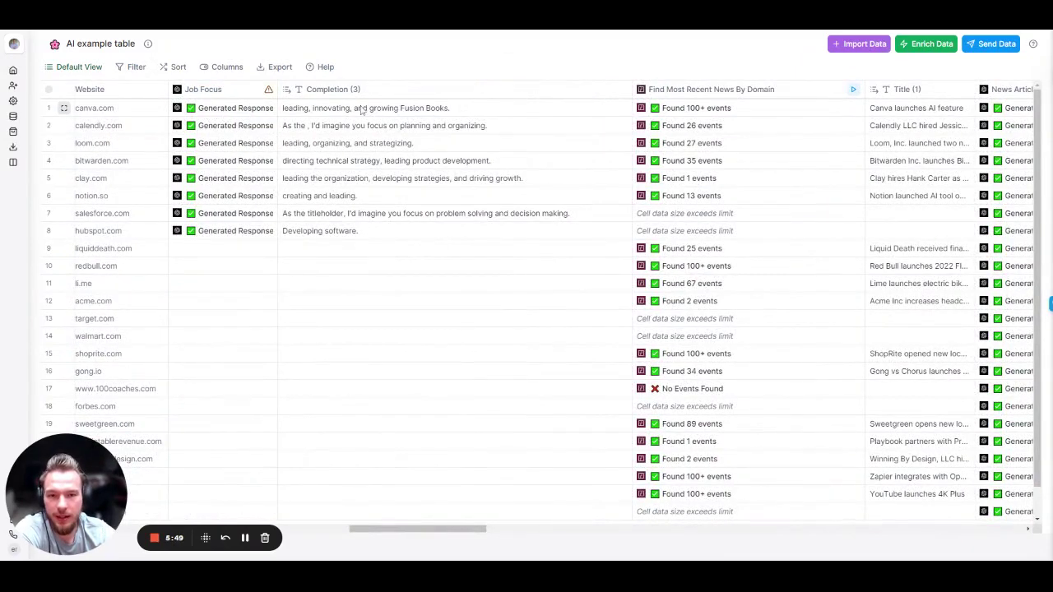
left_click(223, 88)
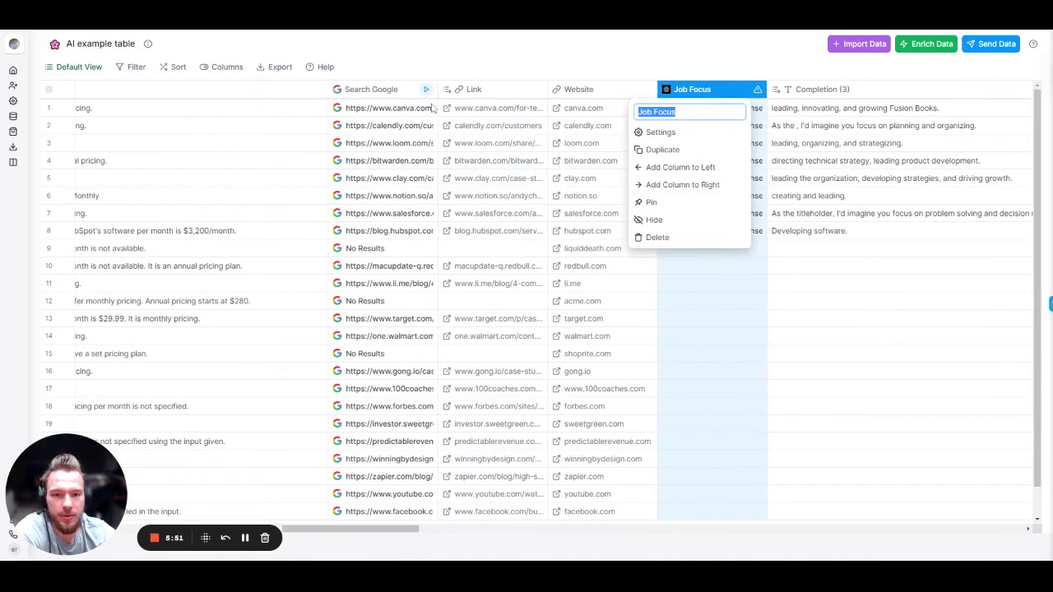
left_click(661, 131)
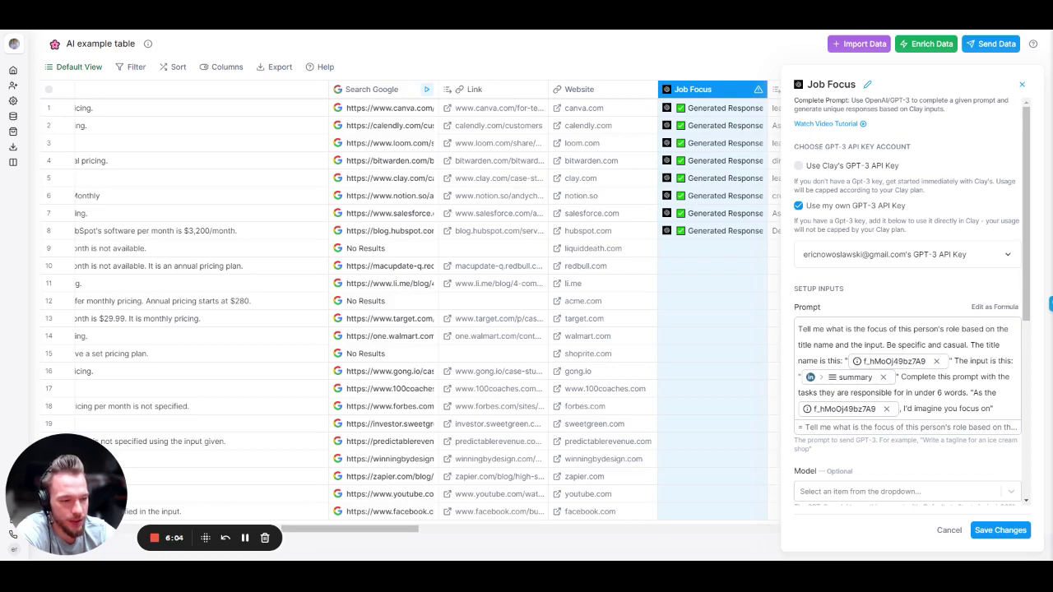
left_click(1022, 84)
Scroll the table back left to the Mission column, then right again to the news columns
scroll(587, 198, "right", 3)
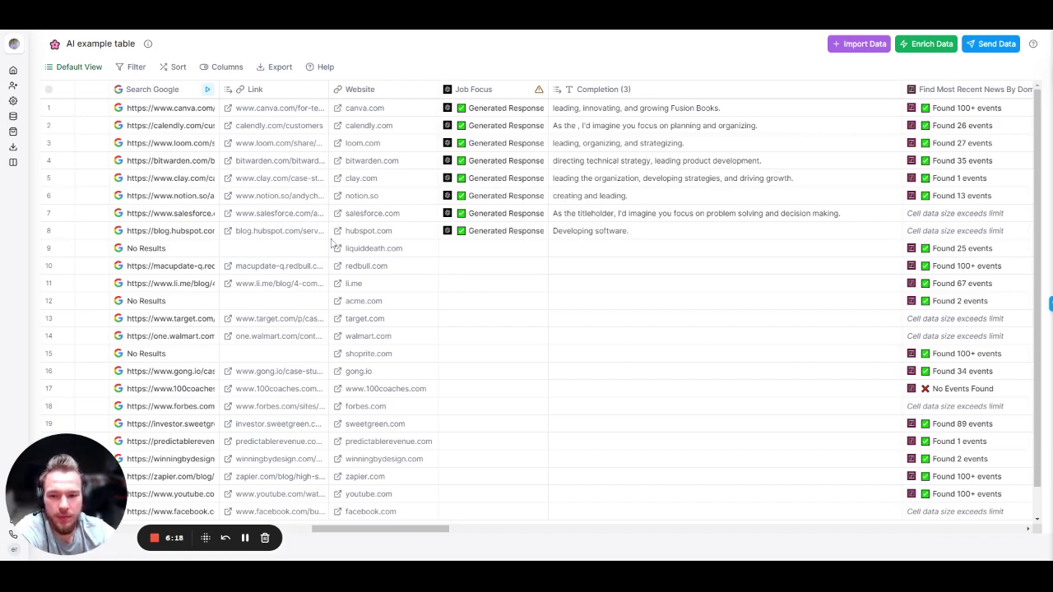
left_click_drag(378, 529, 102, 526)
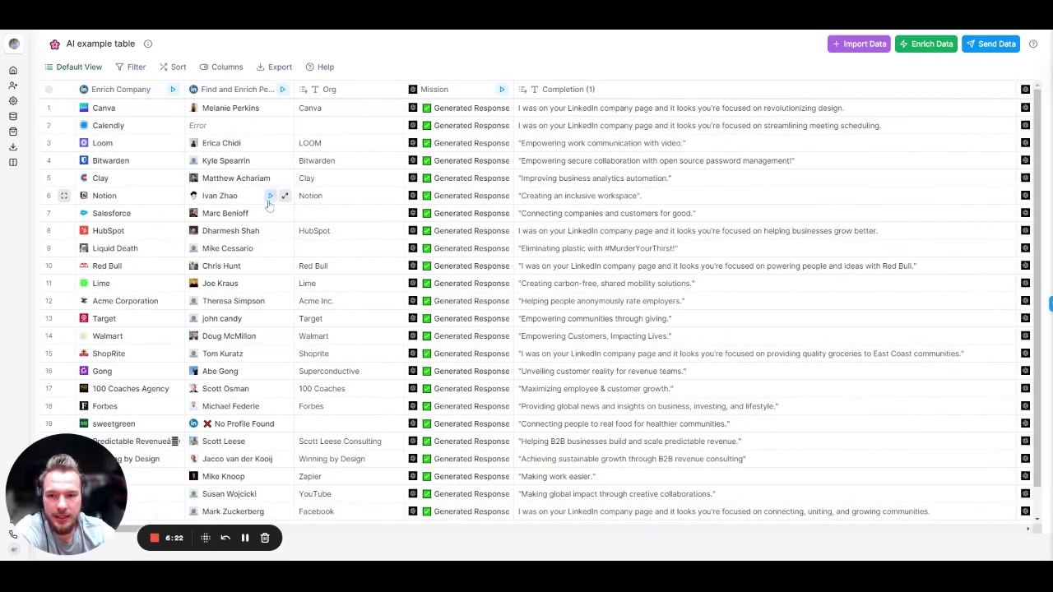
left_click_drag(218, 529, 482, 532)
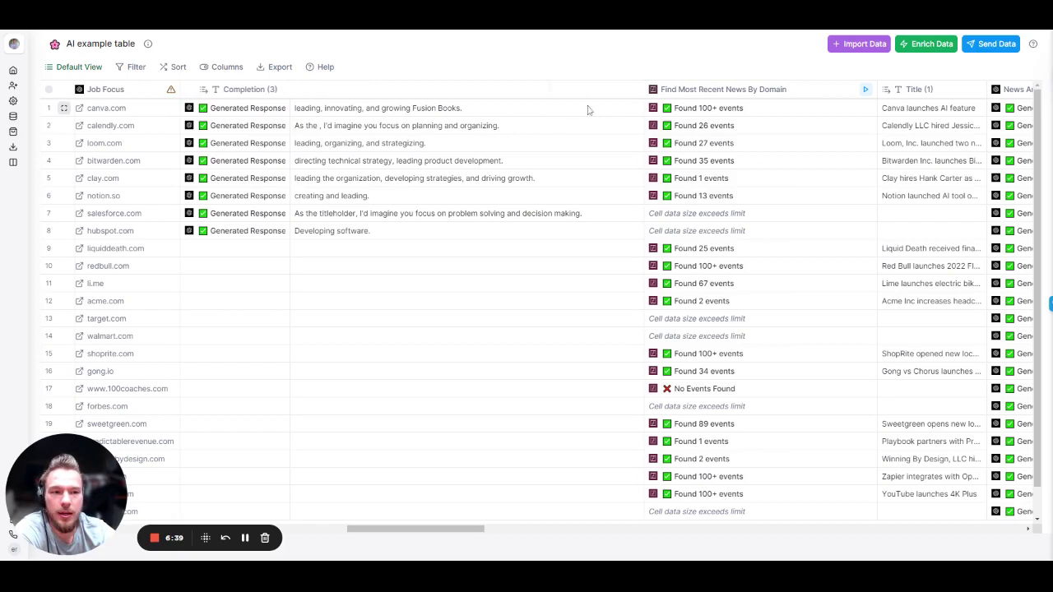
Place the Website column right after Find Most Recent News By Domain
left_click_drag(587, 109, 745, 107)
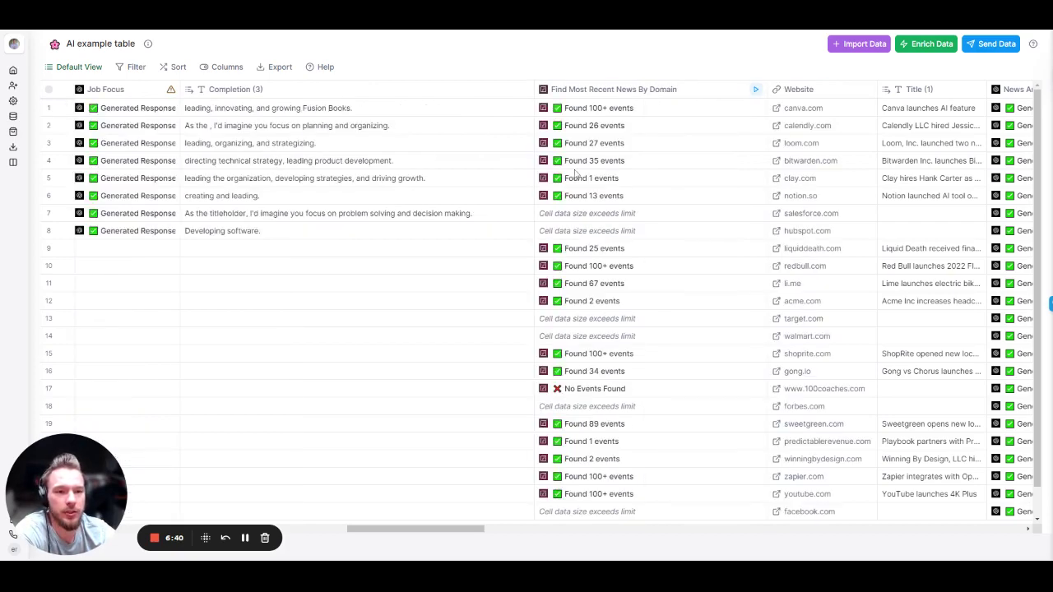
scroll(576, 173, "right", 10)
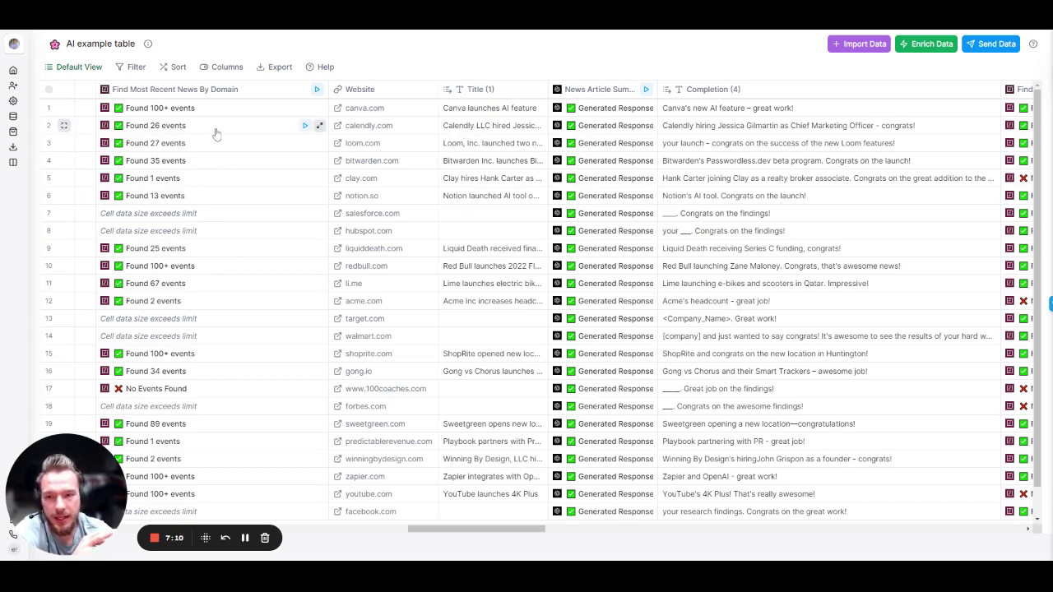
scroll(481, 97, "right", 5)
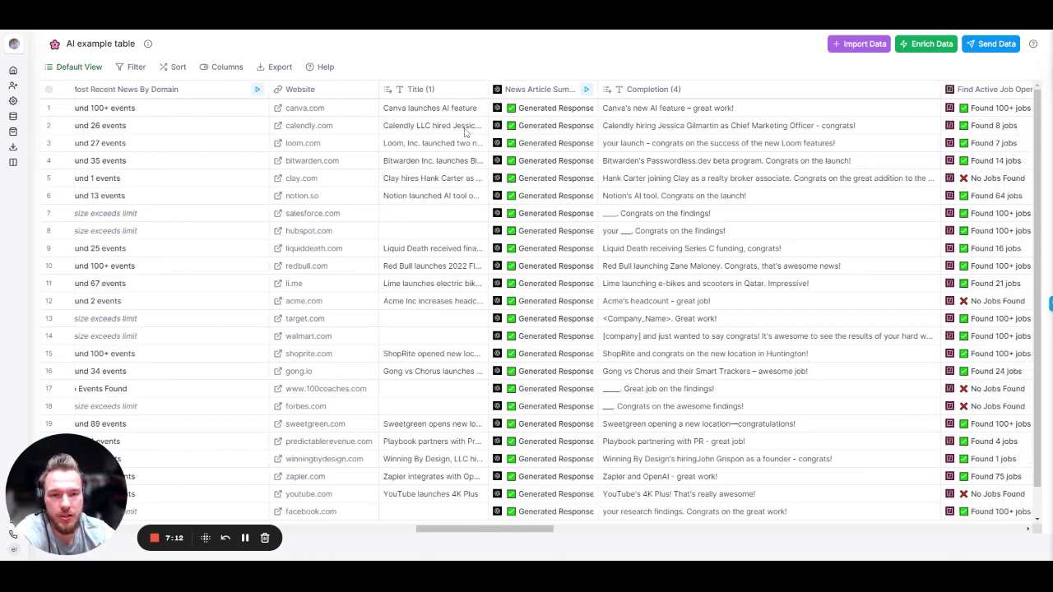
Expand and read the news titles for rows 2, 3 and 4
double_click(317, 111)
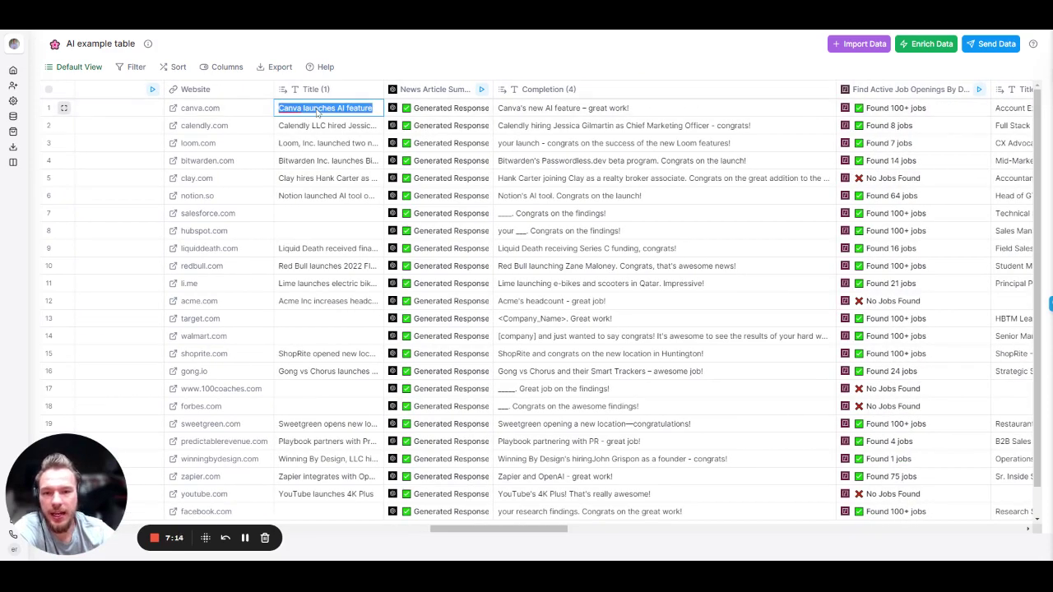
double_click(330, 134)
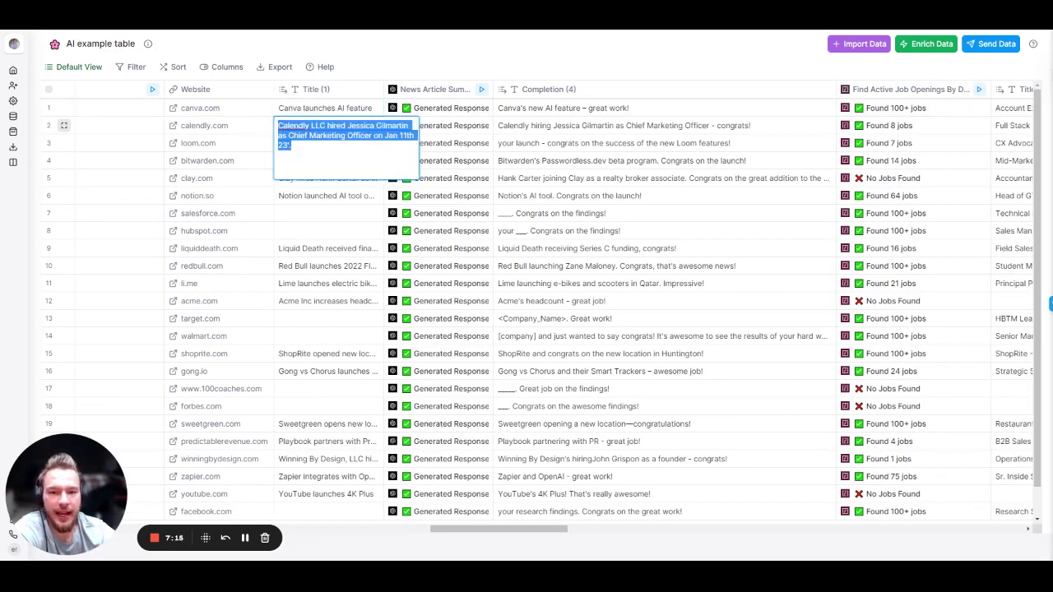
left_click(327, 198)
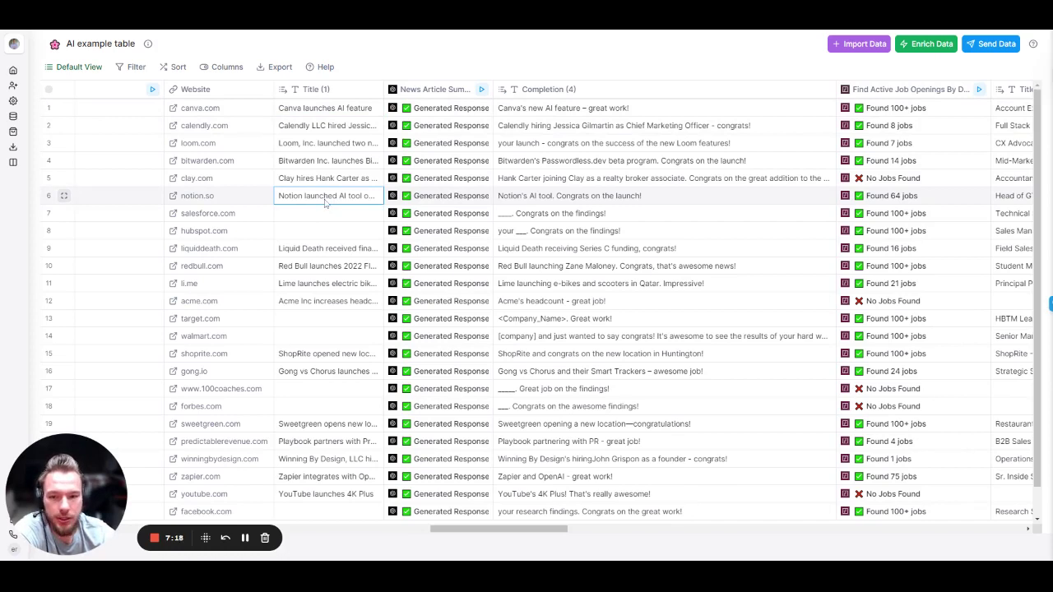
double_click(327, 161)
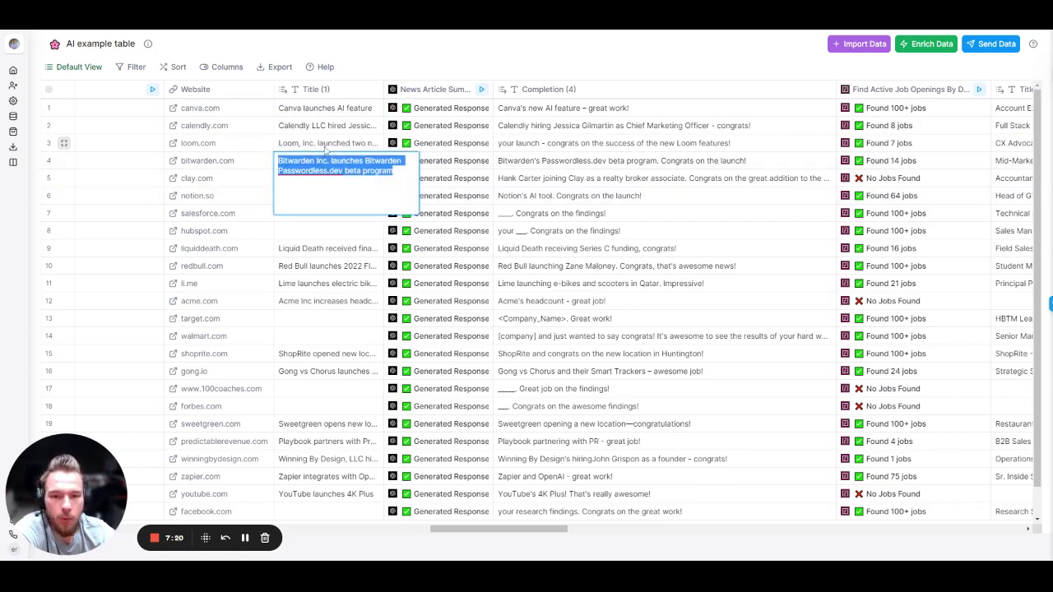
left_click(327, 147)
double_click(326, 146)
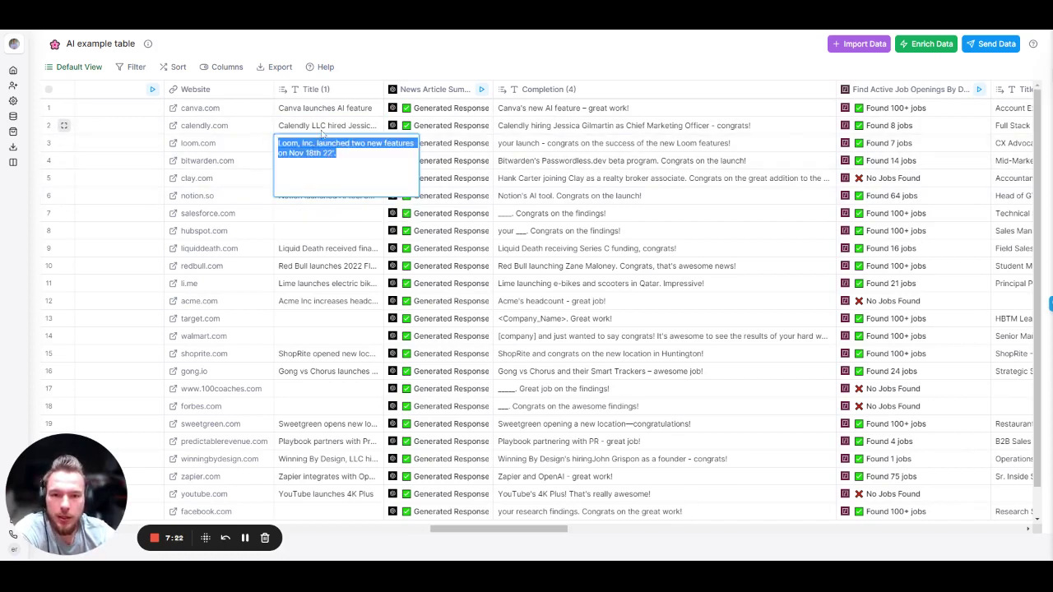
left_click(321, 131)
scroll(329, 123, "right", 5)
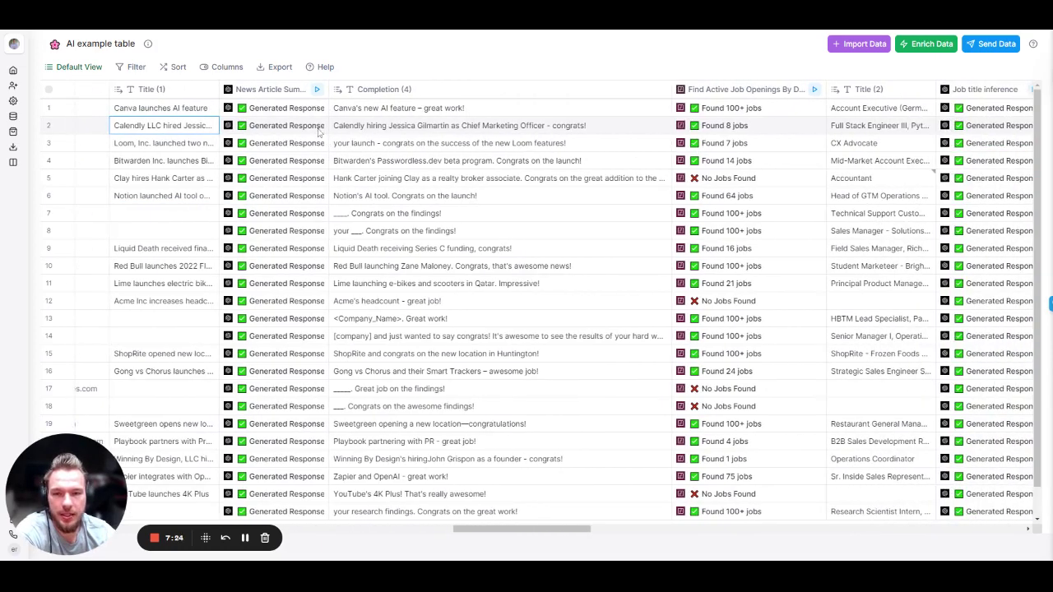
scroll(379, 107, "left", 3)
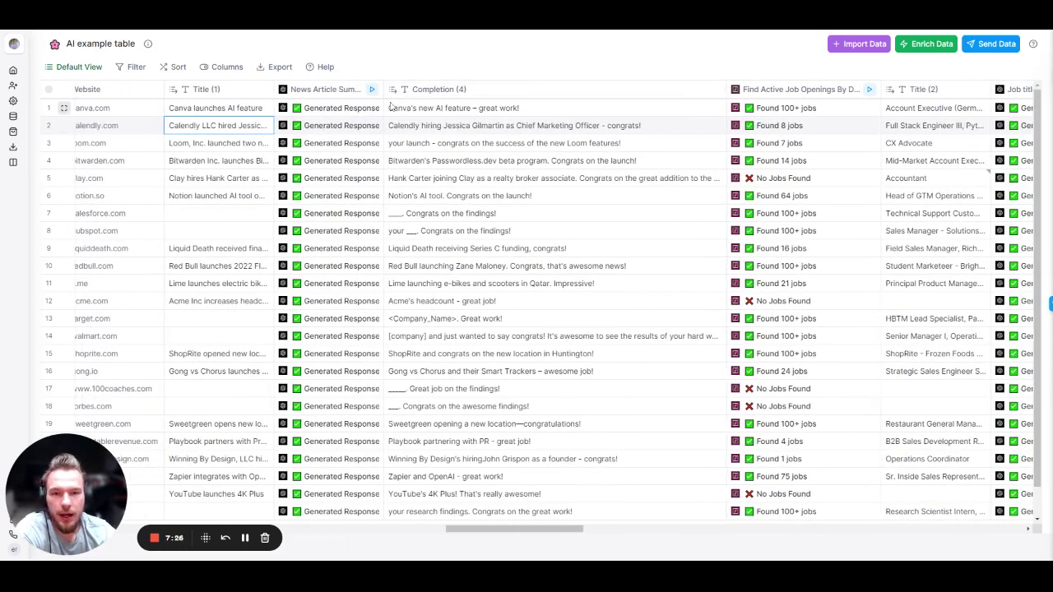
Review the News Article Summary column's prompt, Model and Creativity Level settings, then close them
left_click(321, 90)
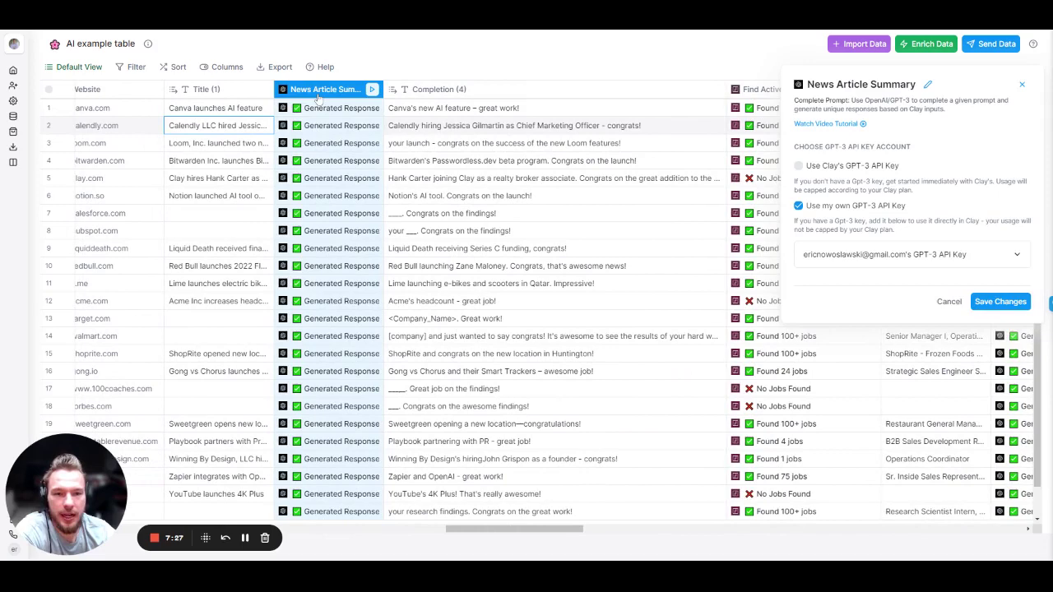
scroll(855, 360, "down", 3)
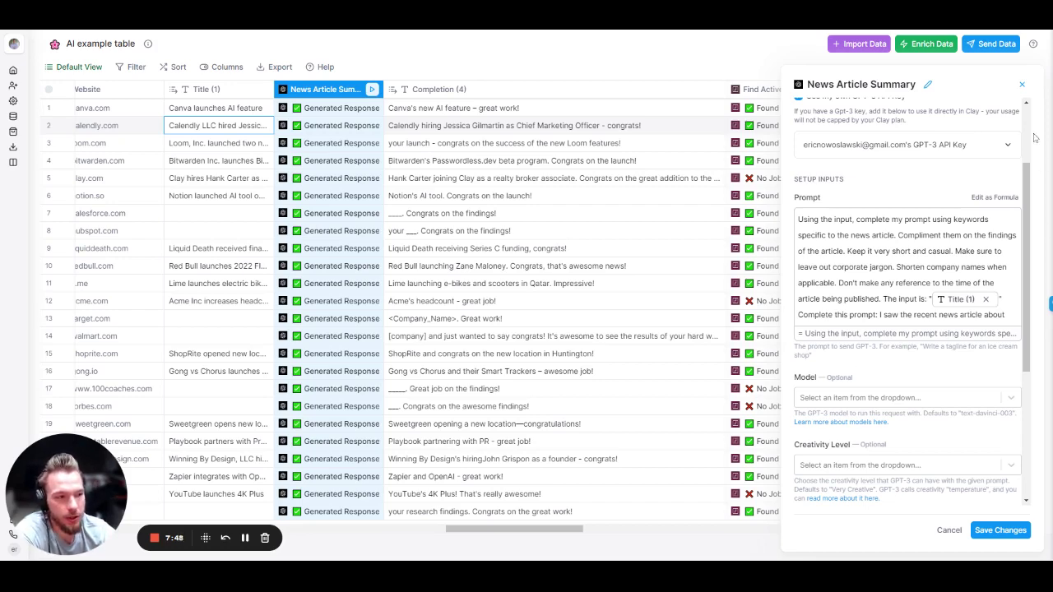
left_click(1023, 84)
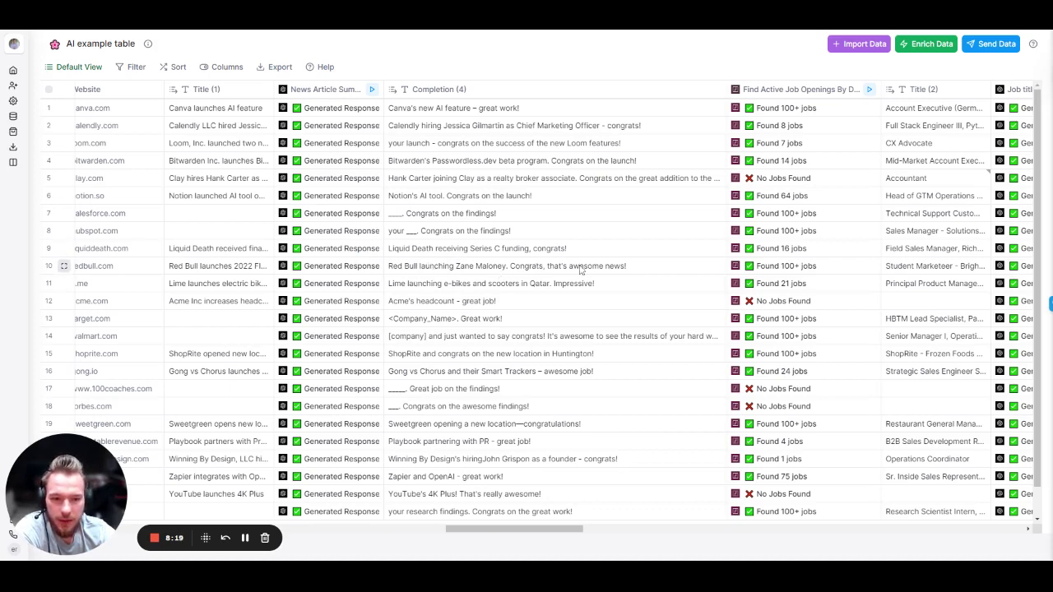
Read row 10's full news title, then move the Website column to after Completion (4)
double_click(237, 270)
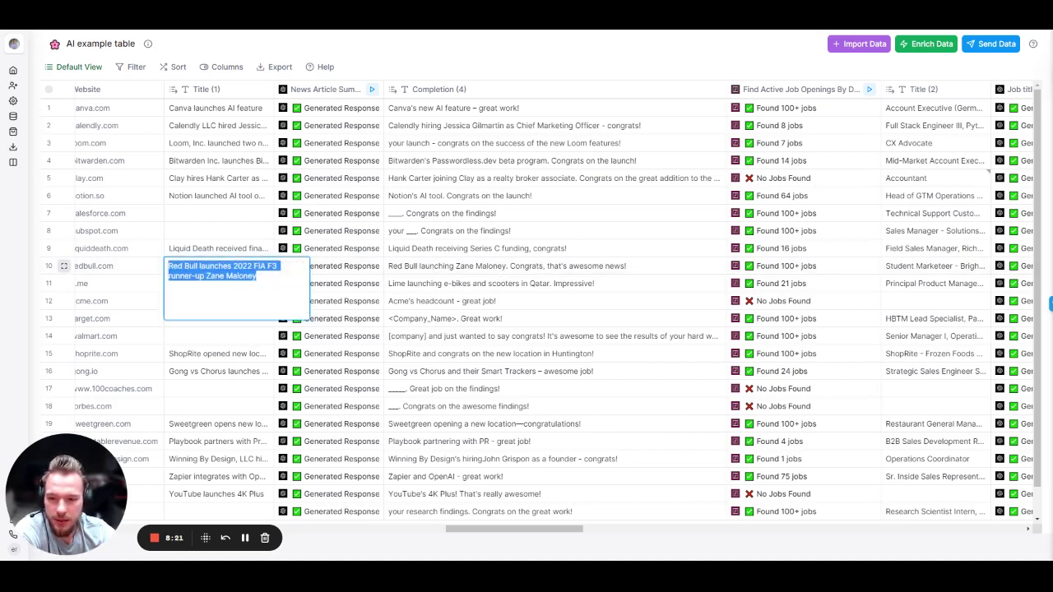
left_click(230, 360)
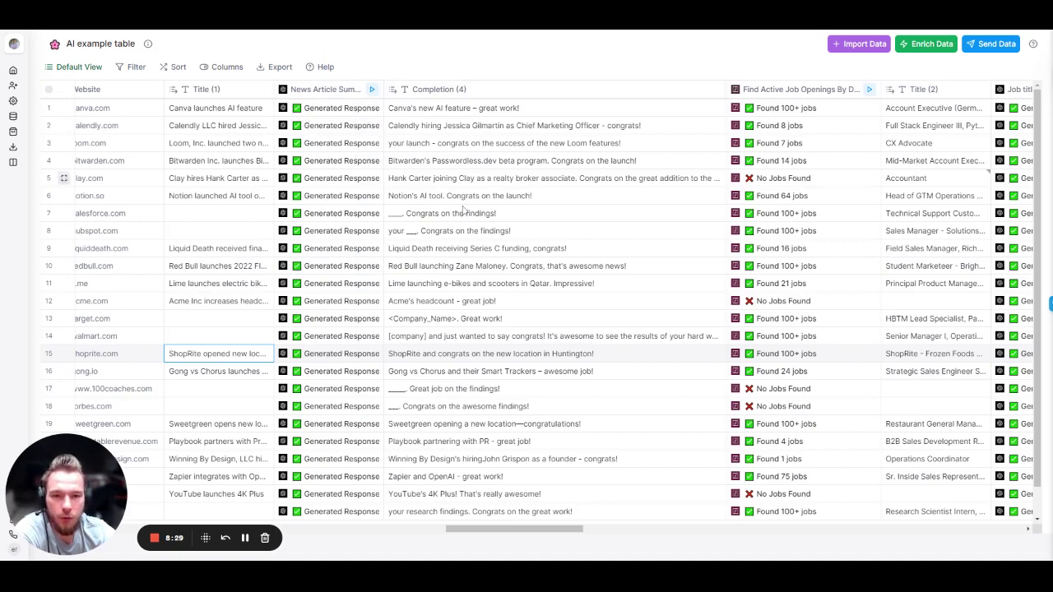
left_click_drag(116, 96, 606, 112)
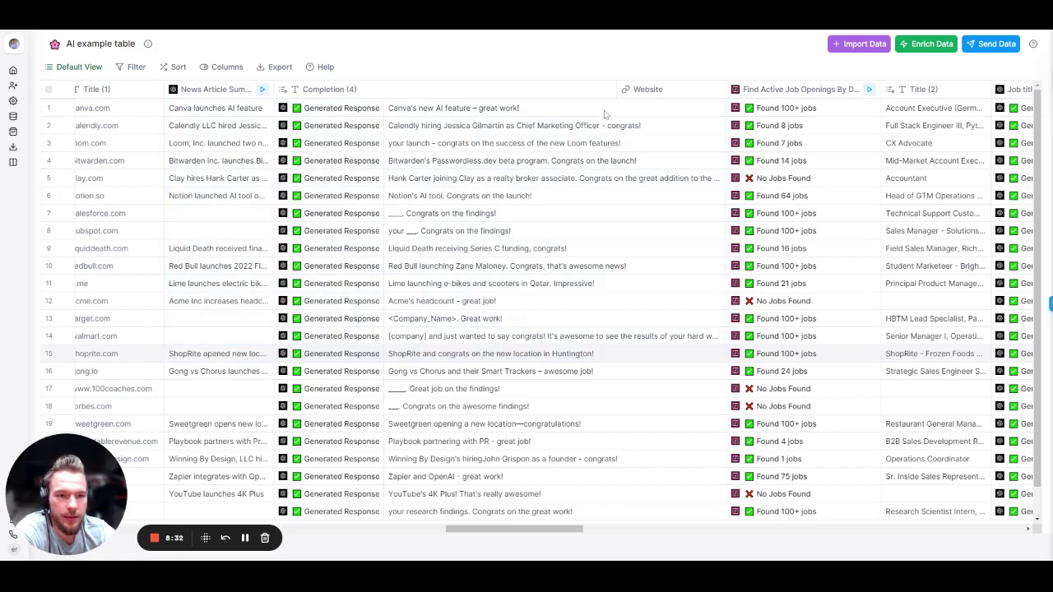
scroll(597, 117, "right", 5)
scroll(591, 117, "right", 2)
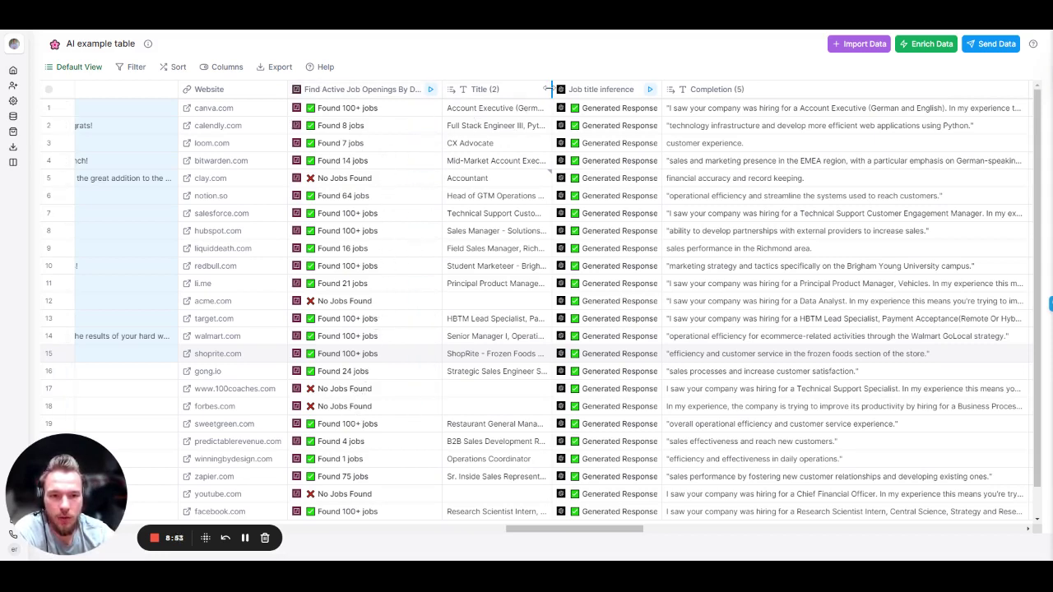
Widen Title (2) to show full job titles and place Website right after it
left_click_drag(554, 89, 614, 89)
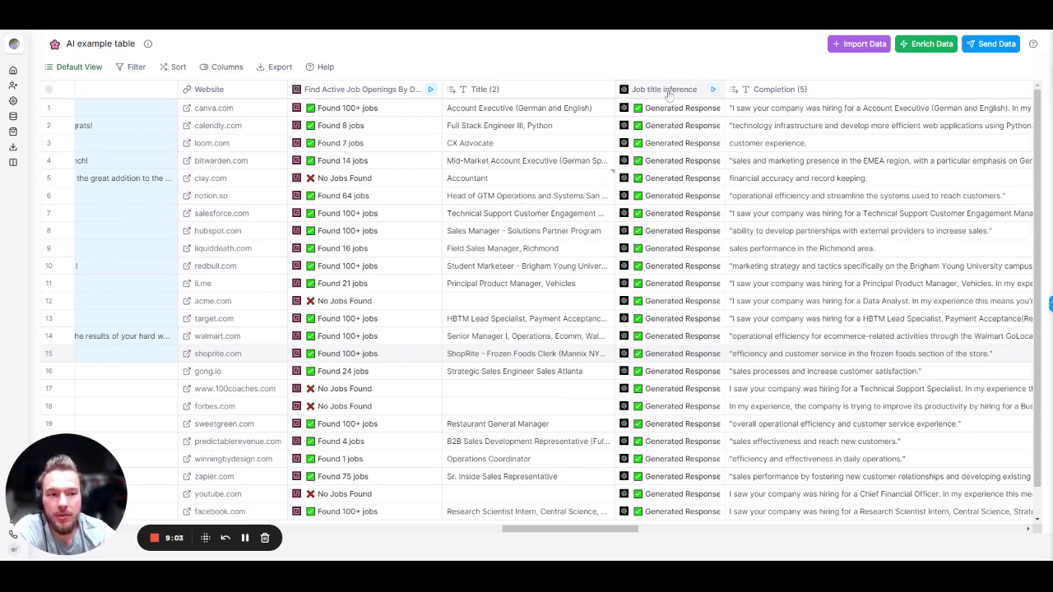
scroll(389, 146, "right", 3)
scroll(390, 146, "left", 3)
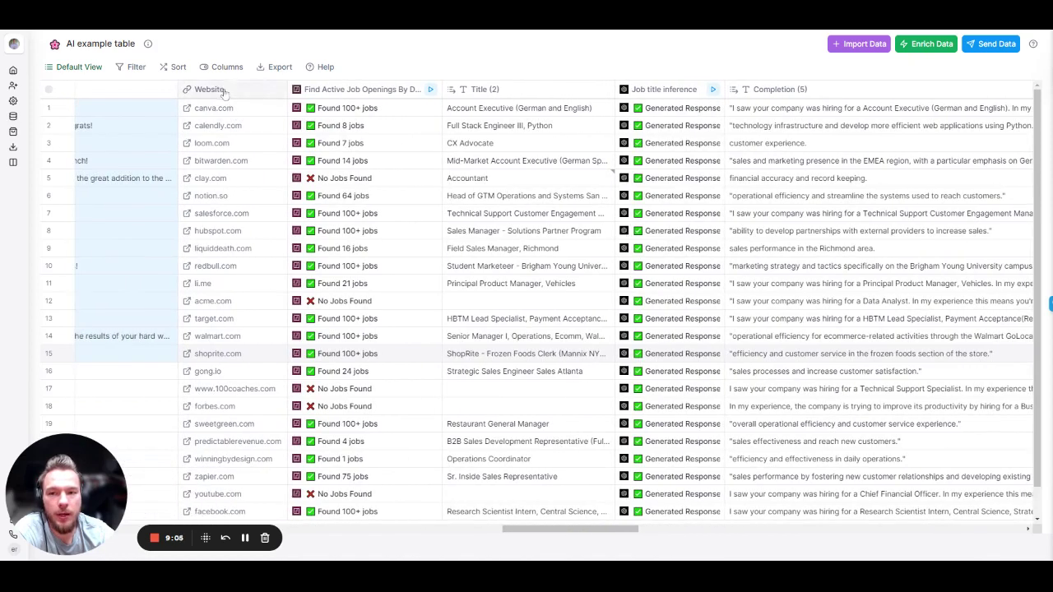
left_click_drag(239, 89, 504, 94)
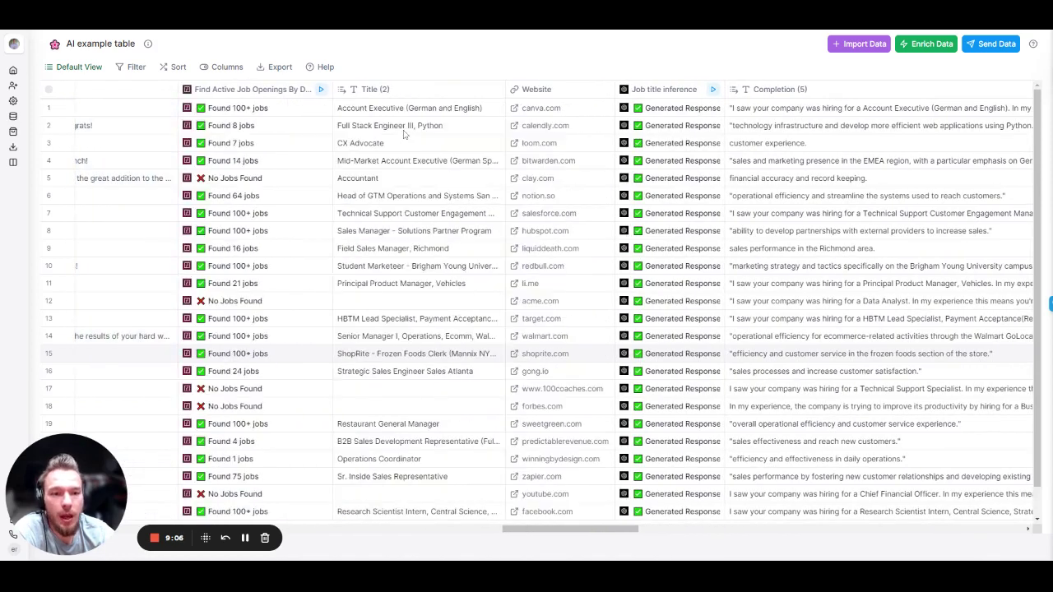
scroll(403, 136, "right", 8)
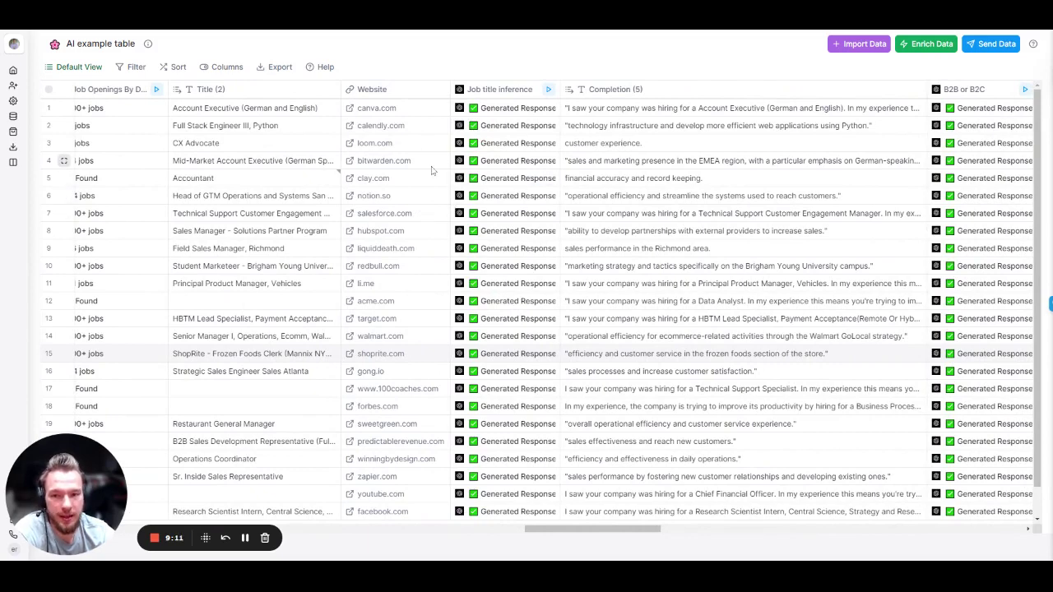
left_click(493, 91)
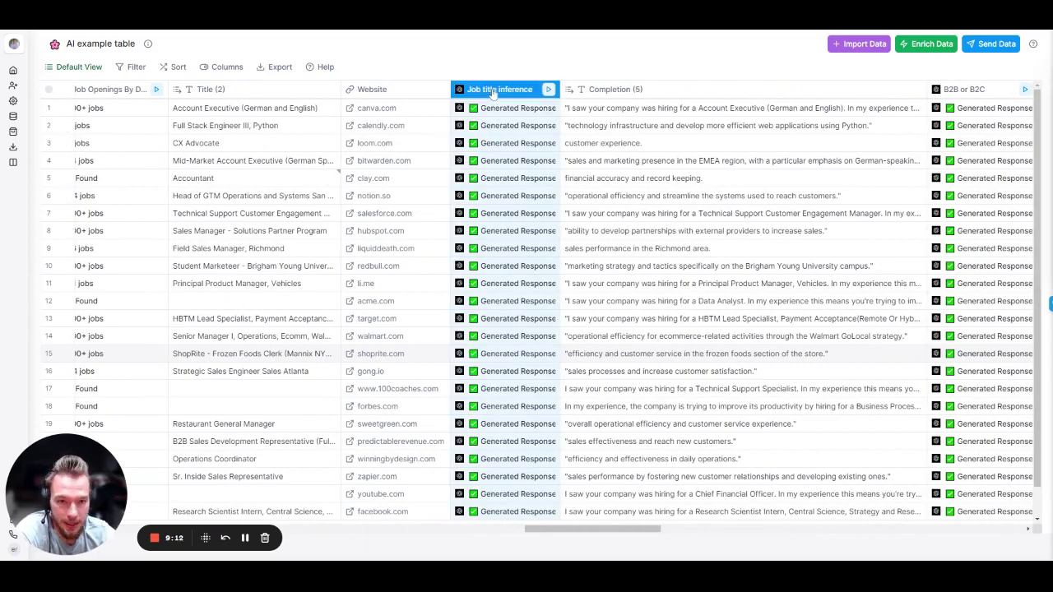
left_click(493, 91)
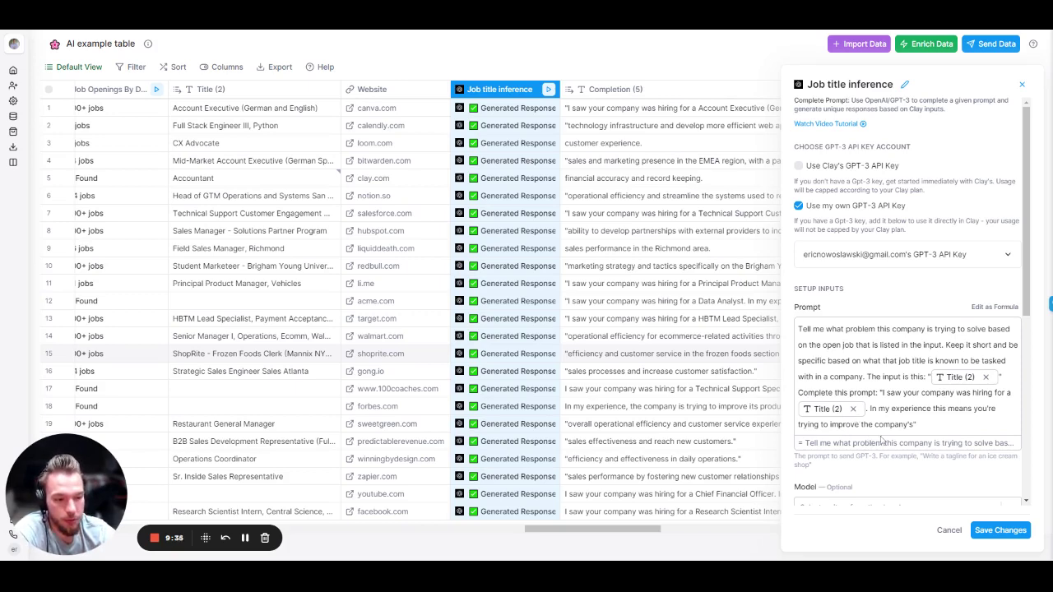
left_click(1022, 84)
scroll(555, 163, "down", 1)
scroll(555, 162, "right", 2)
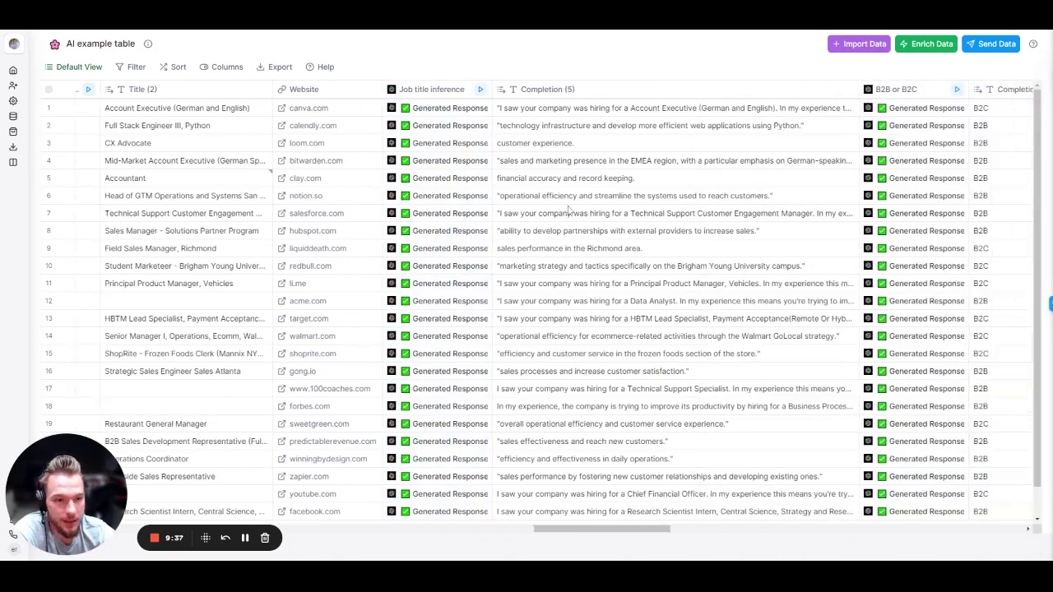
scroll(555, 162, "up", 1)
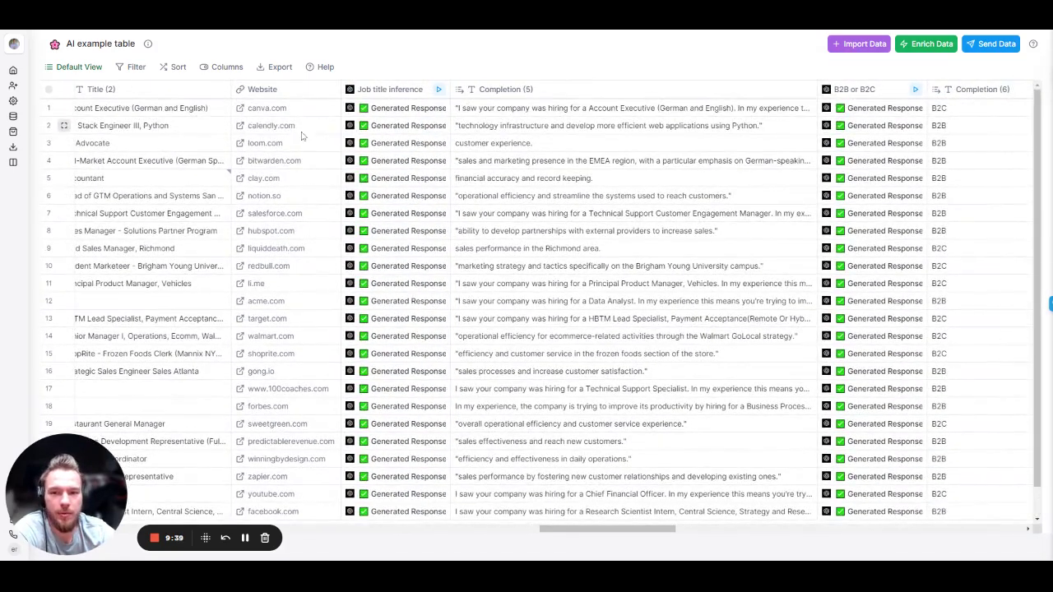
double_click(543, 109)
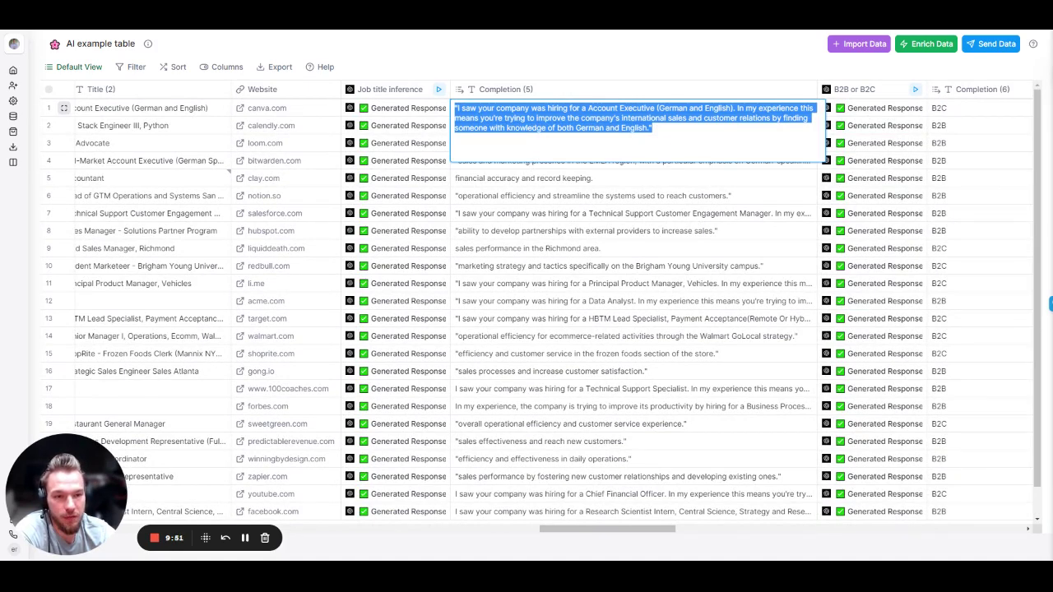
key("Escape")
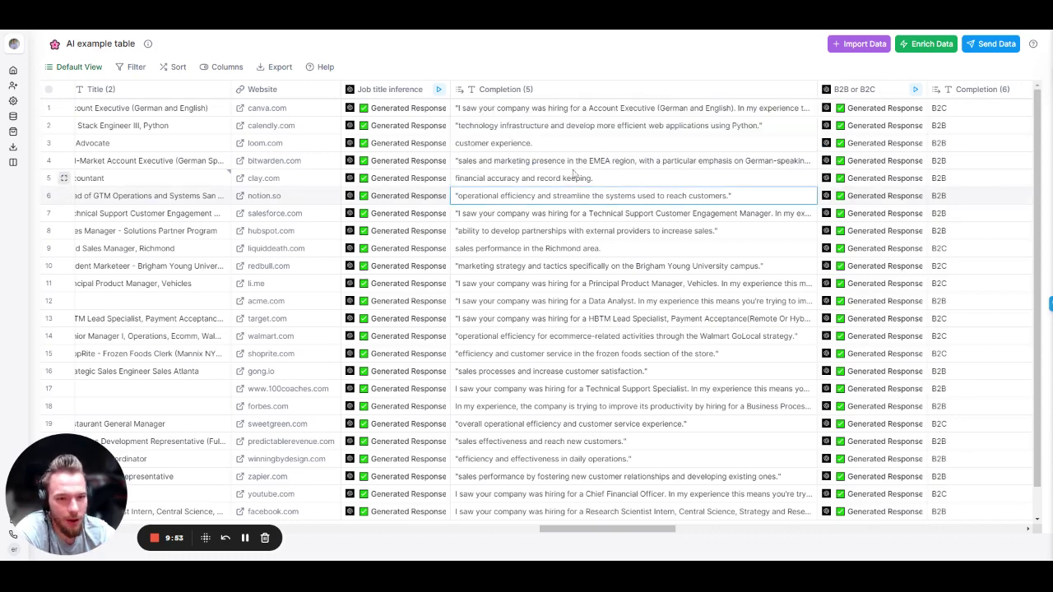
key("Down")
key("Return")
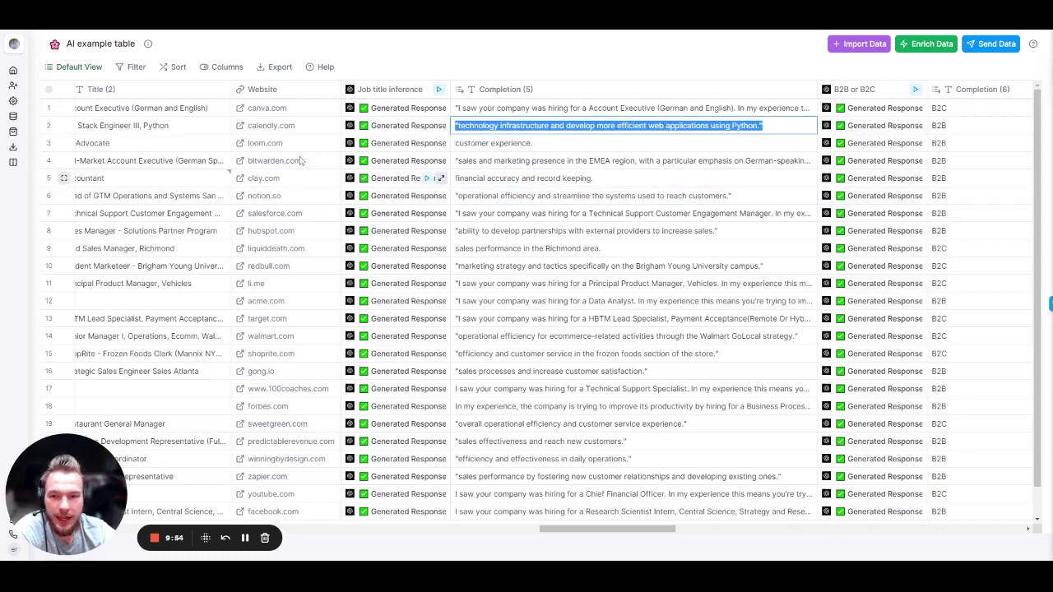
scroll(145, 136, "left", 3)
scroll(145, 136, "right", 4)
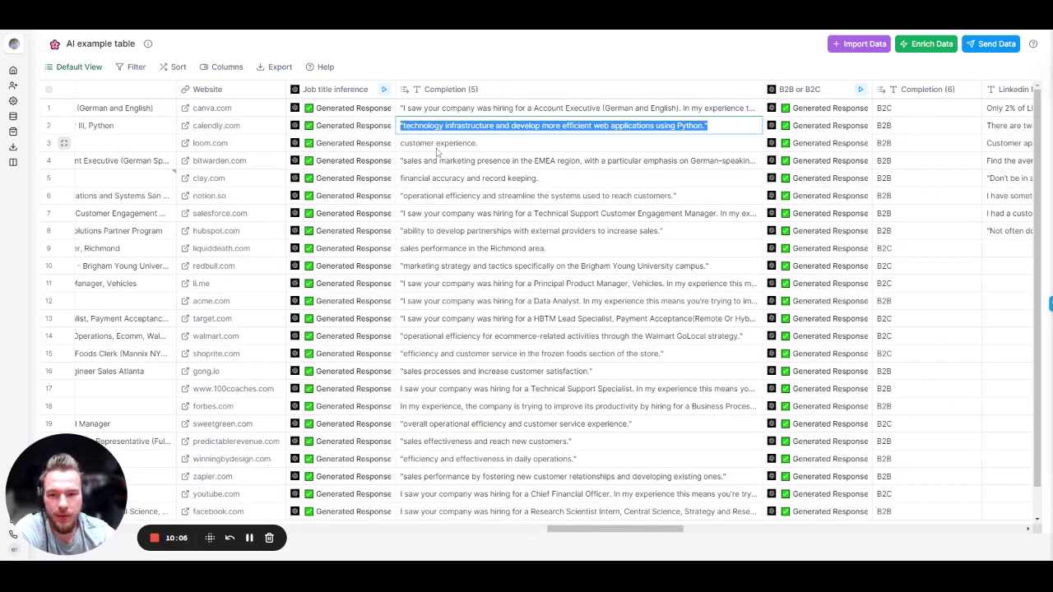
scroll(437, 151, "left", 3)
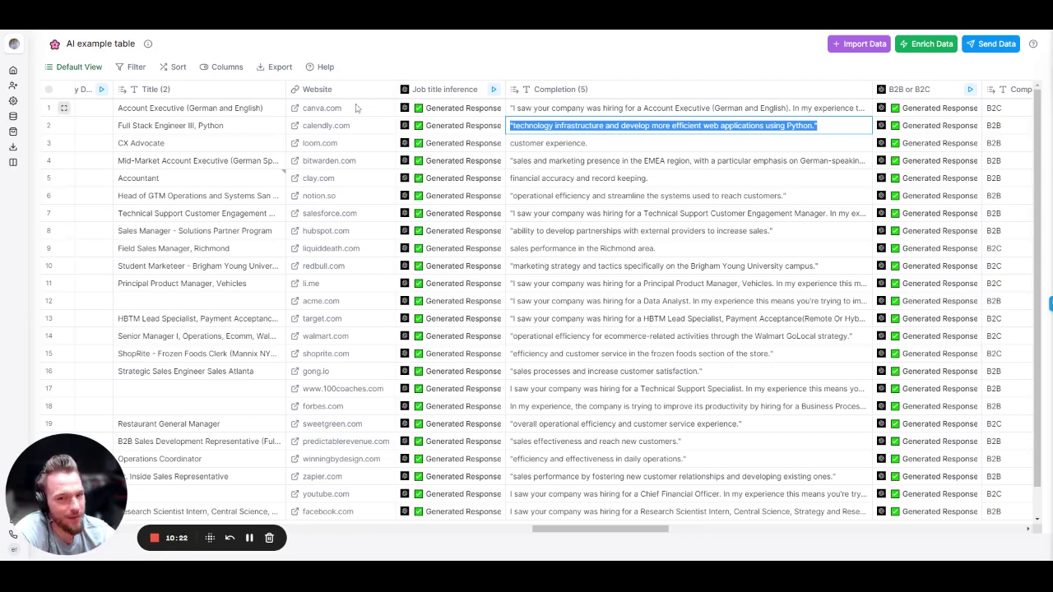
left_click_drag(332, 98, 762, 104)
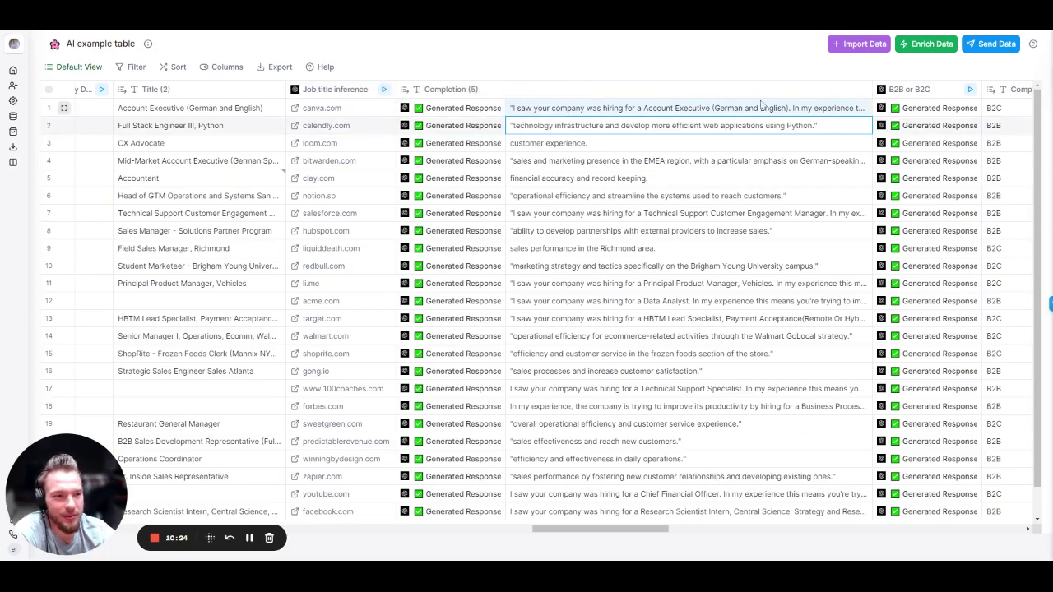